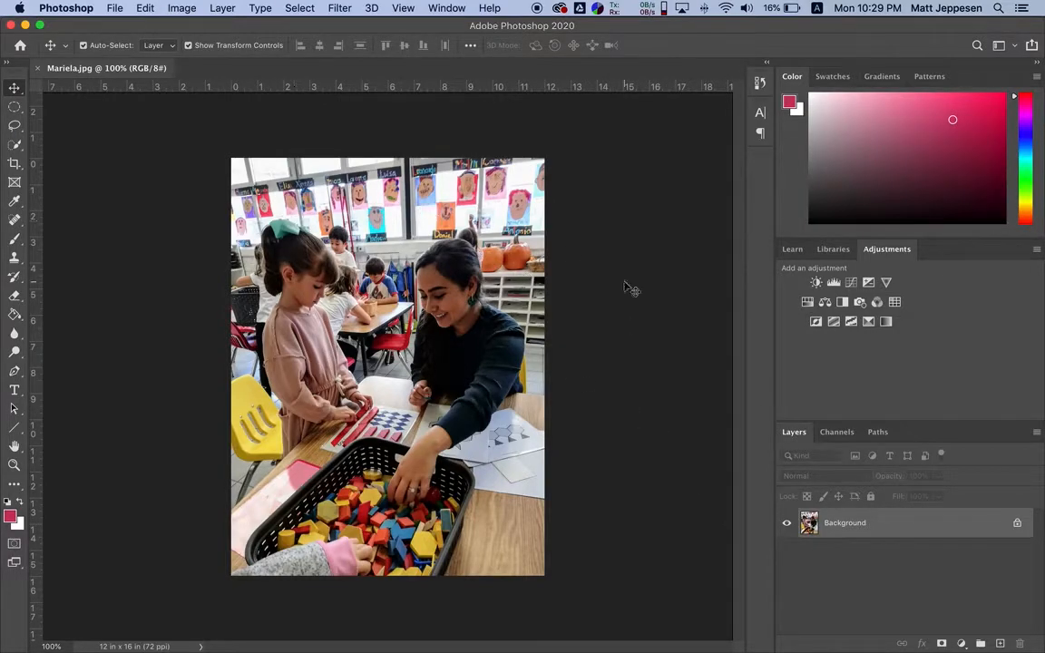
Add a Brightness/Contrast adjustment layer, try several brightness levels ending at 3, and delete its layer mask
click(817, 284)
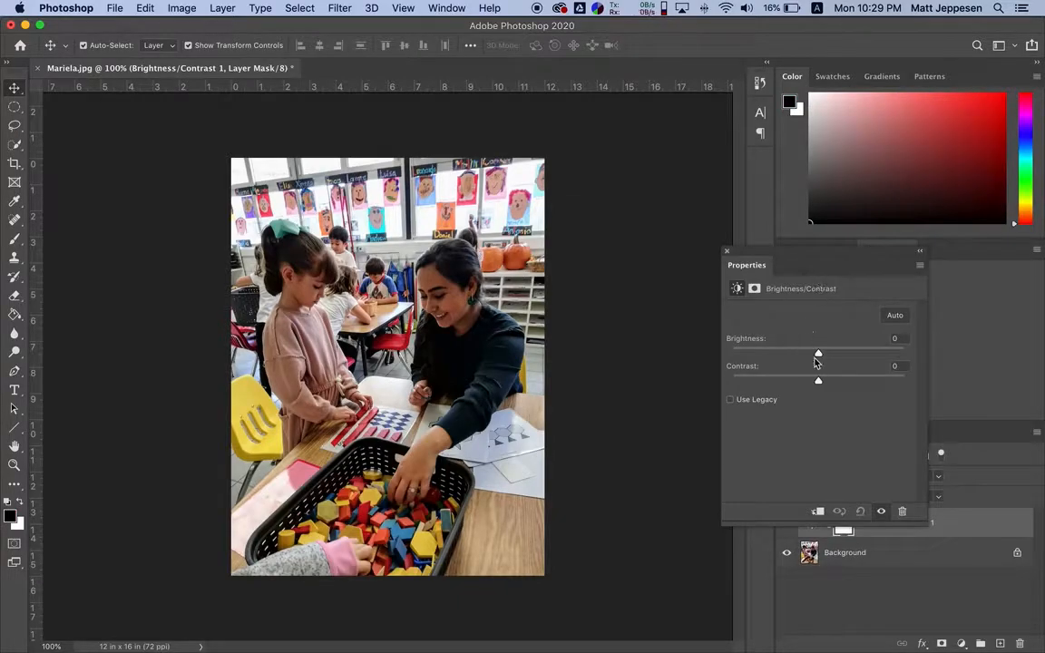
drag(818, 353, 845, 355)
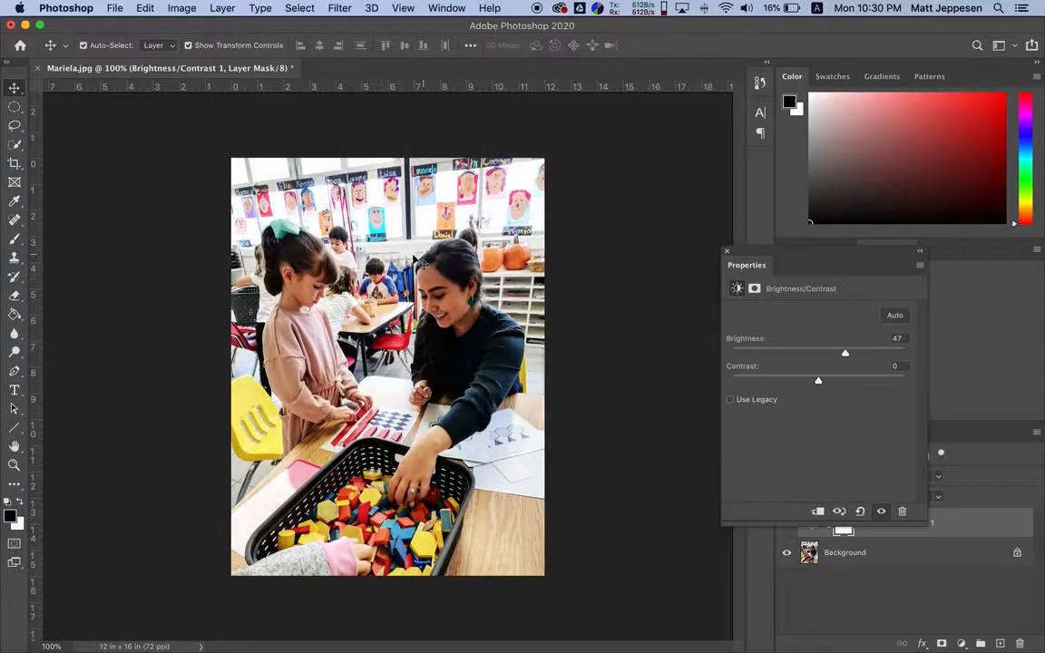
drag(845, 354, 837, 354)
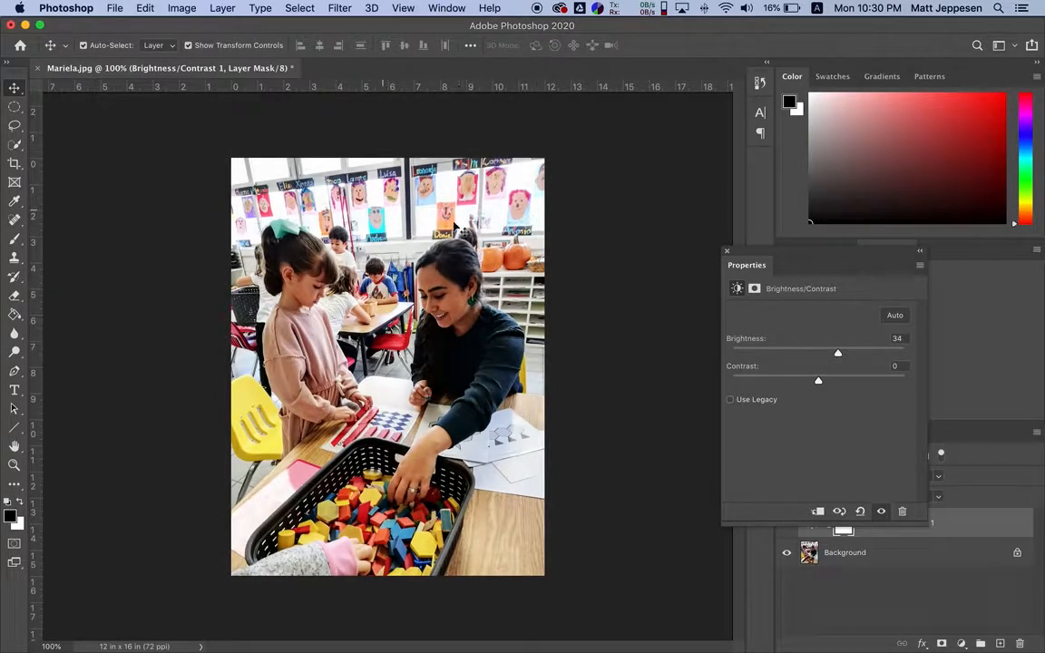
drag(837, 354, 821, 329)
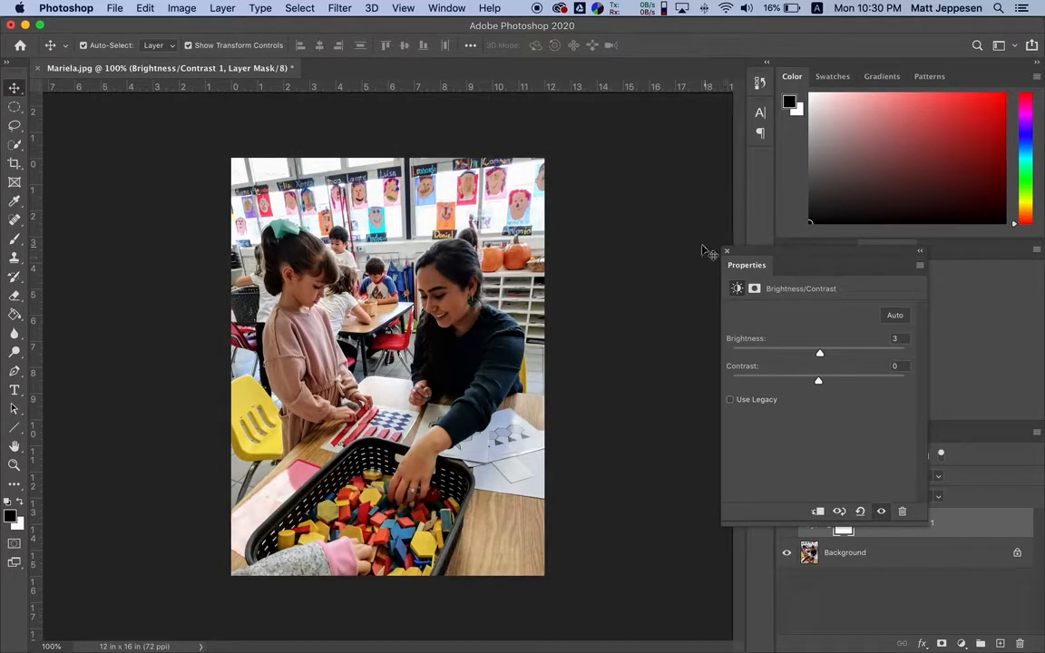
click(727, 255)
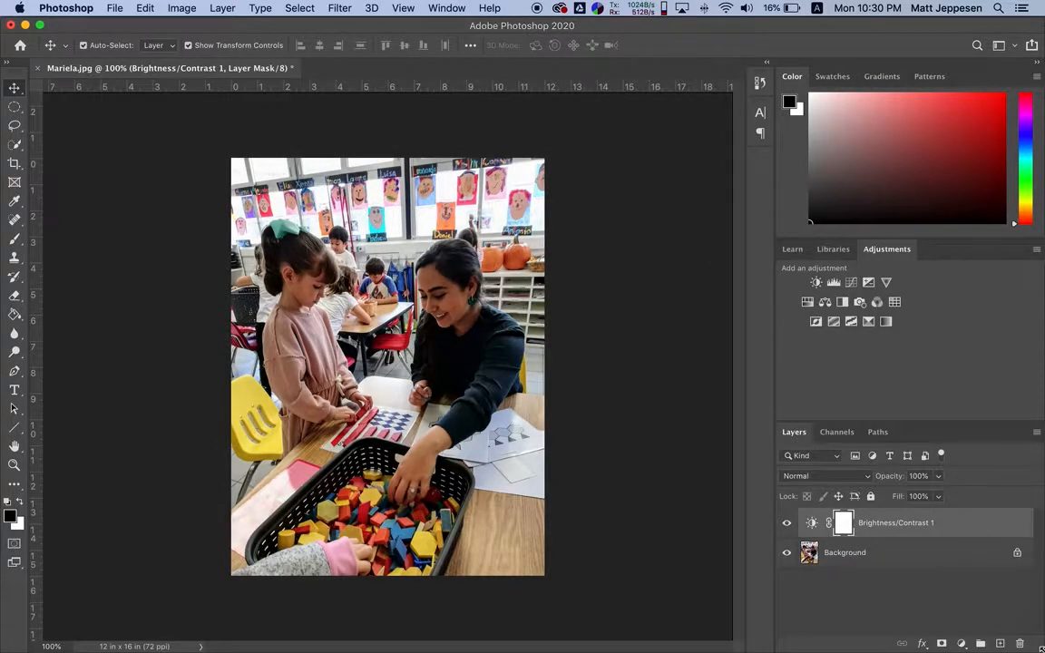
click(1020, 644)
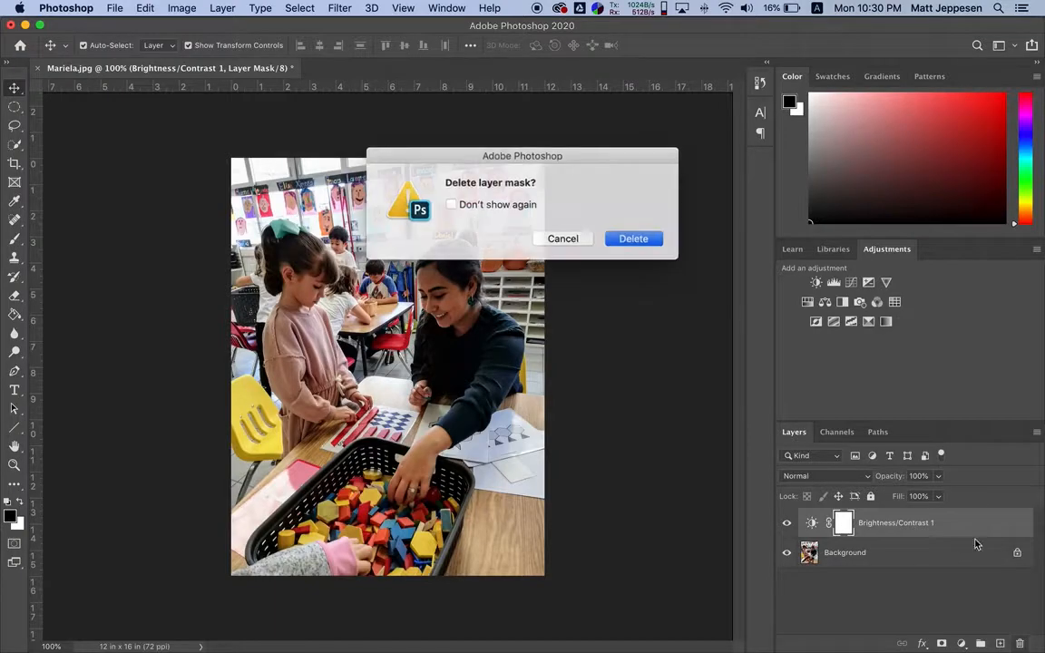
click(632, 237)
Add a Levels adjustment layer and try lightening and darkening the photo's midtones
click(834, 282)
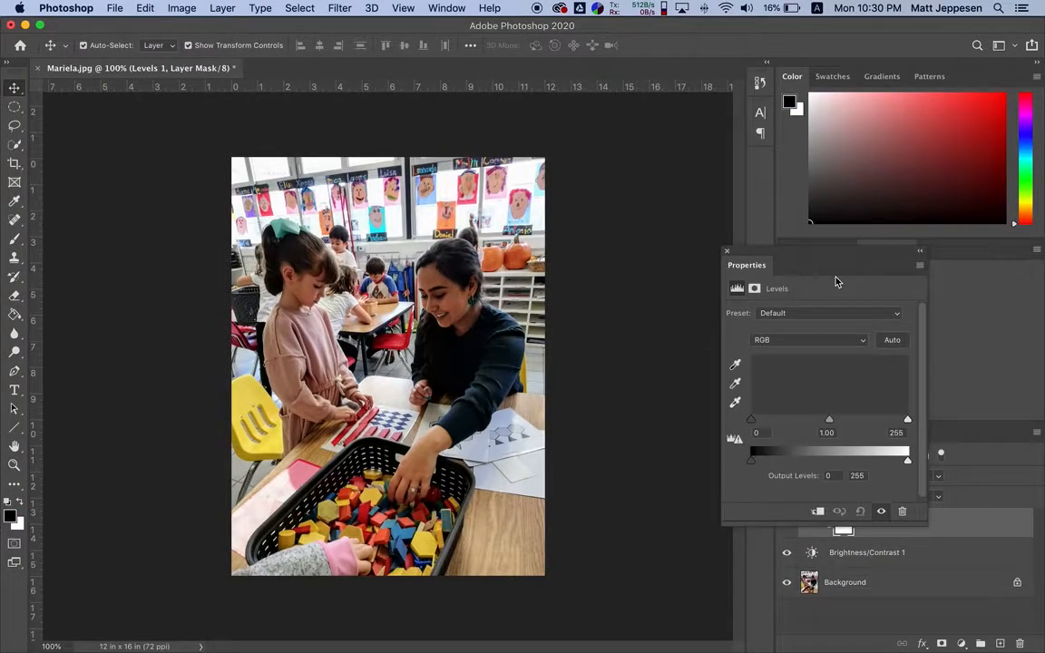
drag(828, 422, 808, 419)
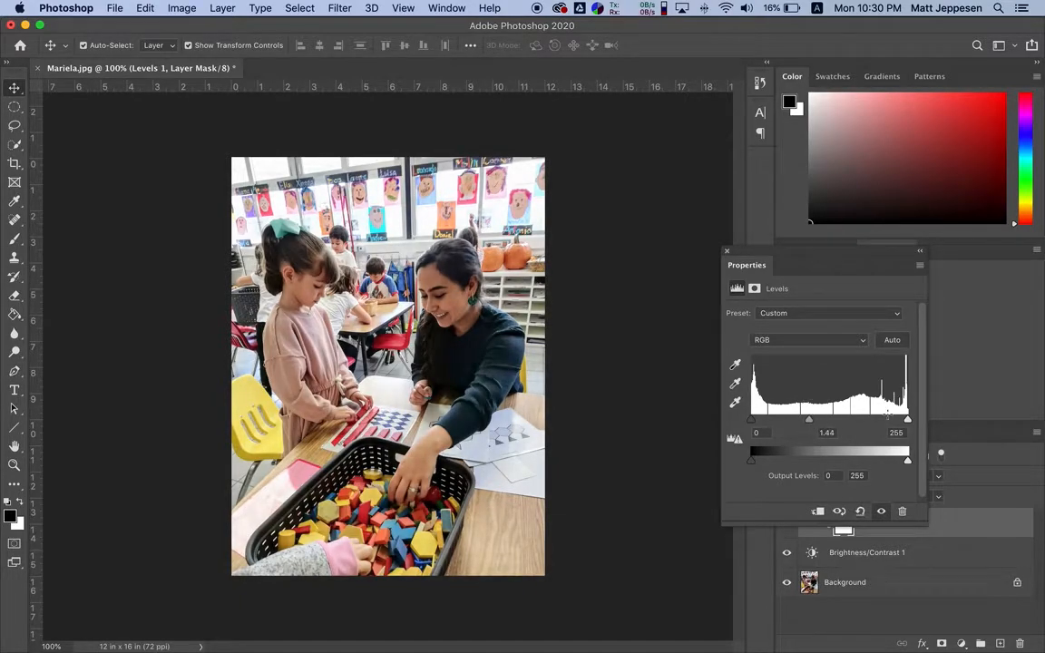
mouse_move(907, 419)
mouse_down()
mouse_move(857, 413)
mouse_move(908, 419)
mouse_up()
drag(810, 422, 841, 419)
mouse_move(751, 419)
mouse_down()
mouse_move(771, 419)
mouse_move(750, 418)
mouse_up()
drag(843, 419, 829, 420)
click(726, 252)
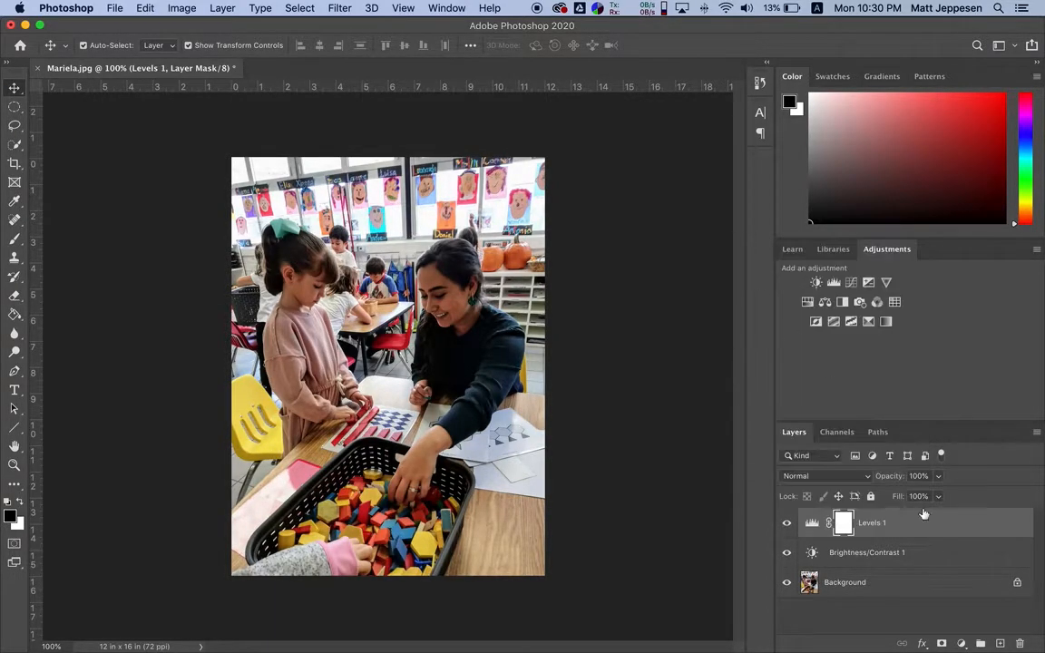
Delete the Levels layer's mask and remove both the Levels and Brightness/Contrast adjustment layers
click(1019, 643)
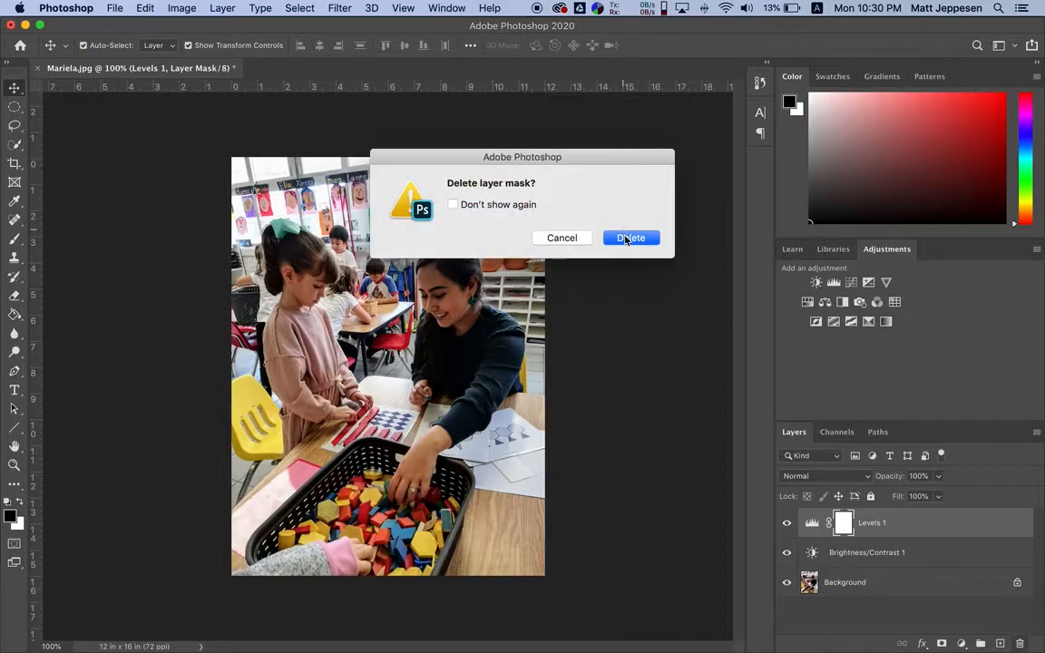
click(630, 238)
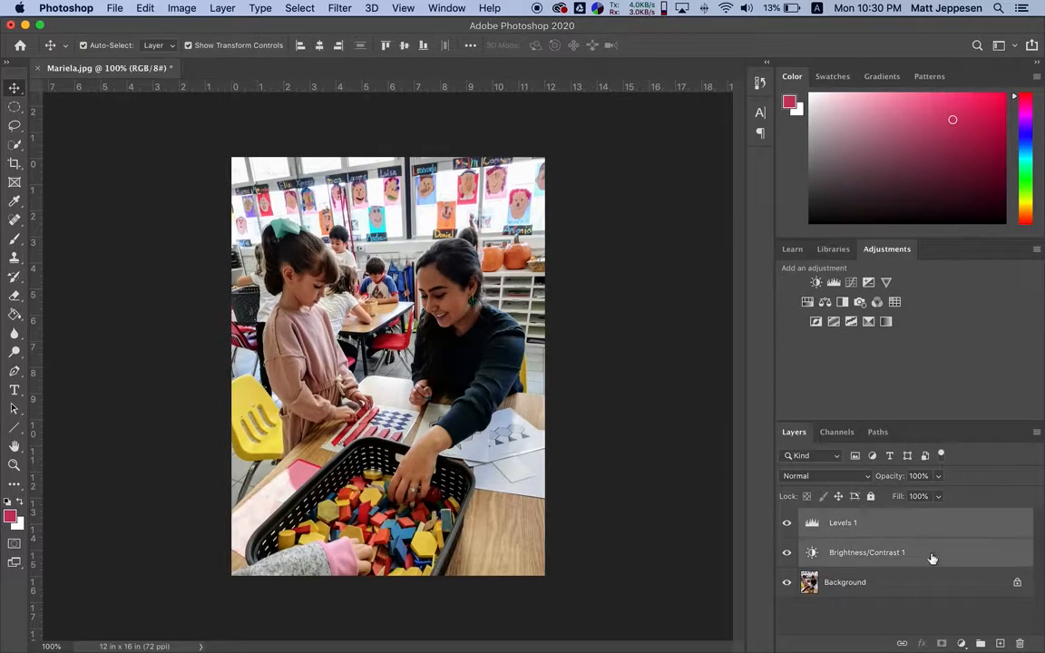
click(1020, 643)
click(453, 204)
click(618, 237)
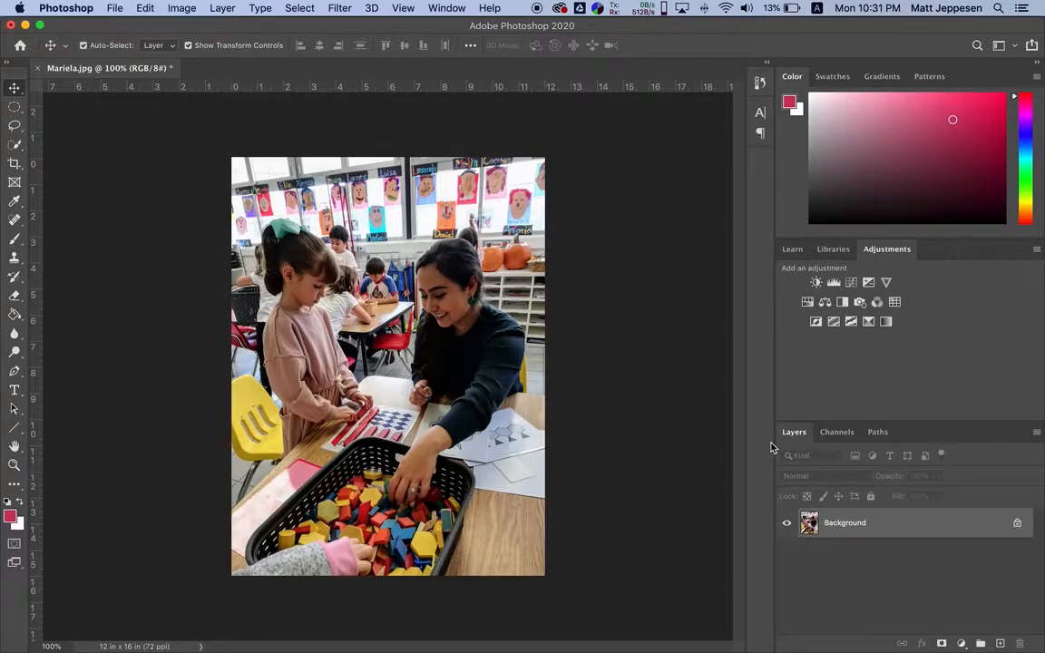
Add a Brightness/Contrast adjustment layer with brightness 30 and contrast -5
click(816, 283)
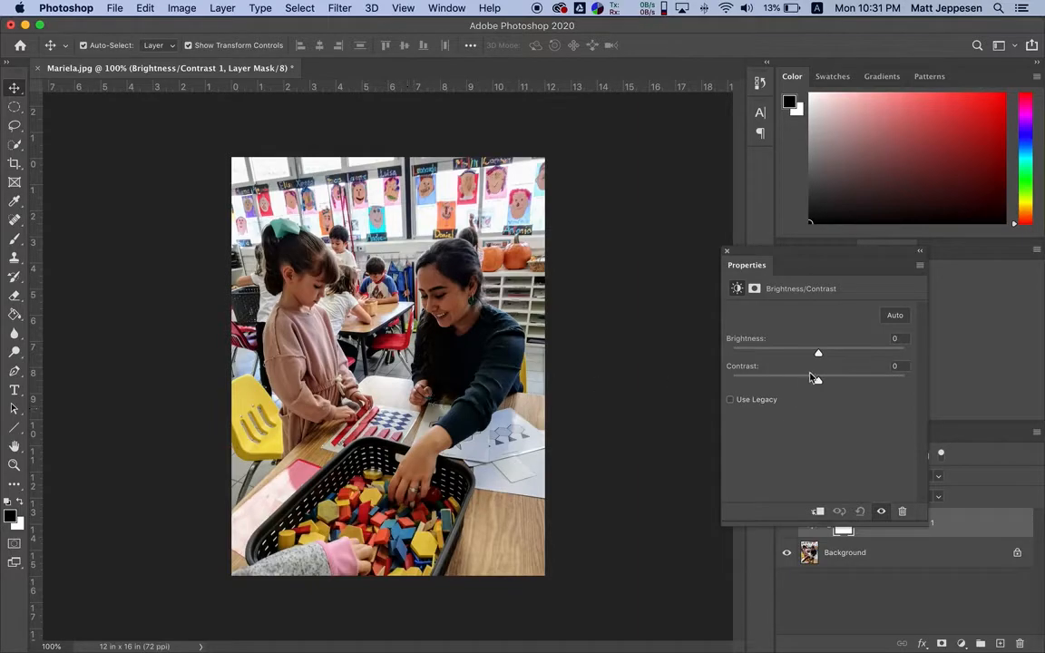
mouse_move(817, 353)
mouse_down()
mouse_move(839, 360)
mouse_move(804, 380)
mouse_move(840, 380)
mouse_move(810, 382)
mouse_move(836, 356)
mouse_up()
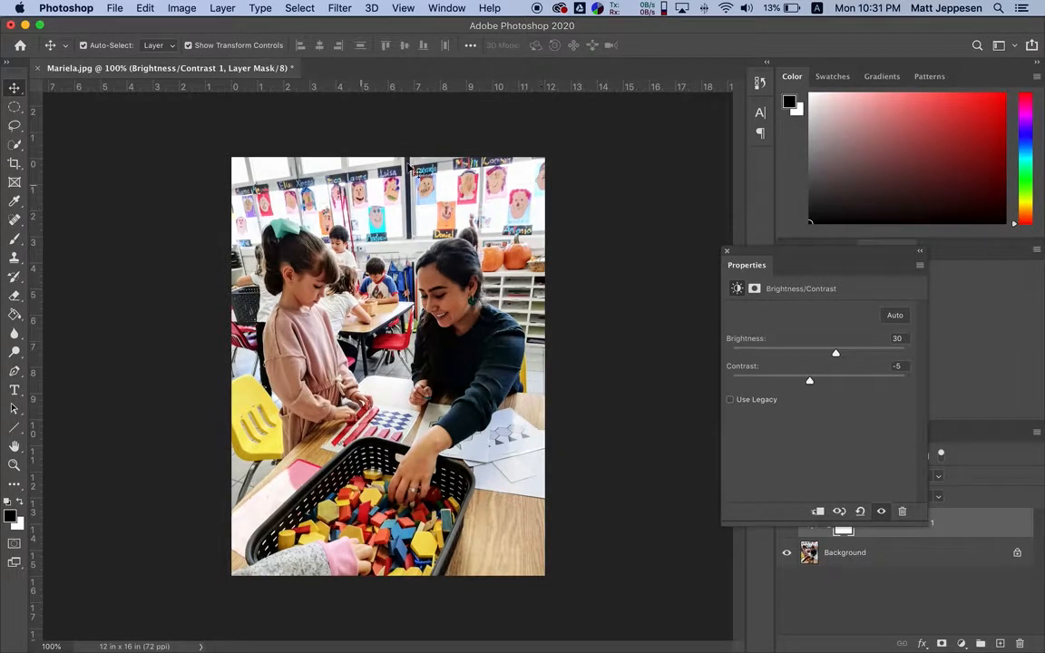
click(726, 252)
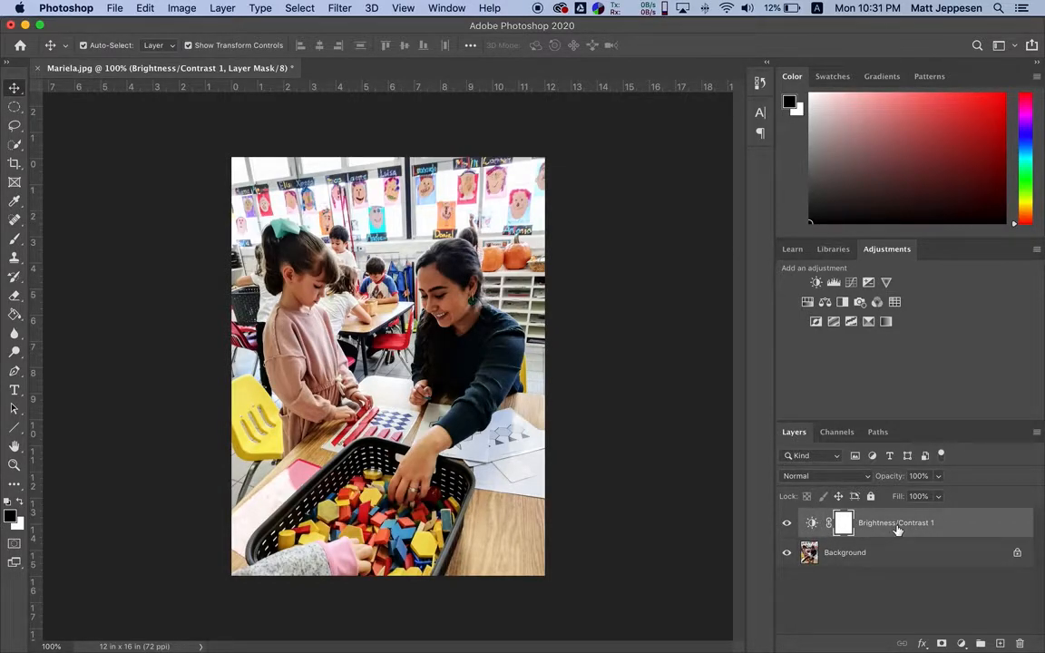
Compare the photo with the Brightness/Contrast layer hidden and shown, and turn its layer mask off and on
click(786, 524)
click(786, 524)
click(786, 524)
click(787, 524)
right_click(844, 526)
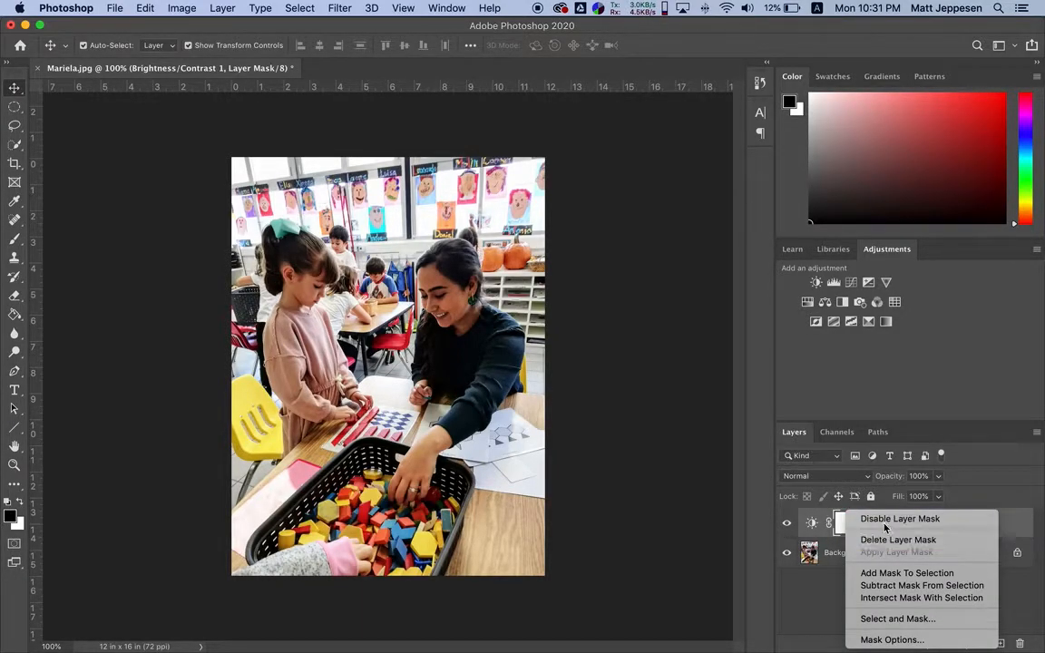
click(887, 523)
right_click(848, 524)
click(861, 523)
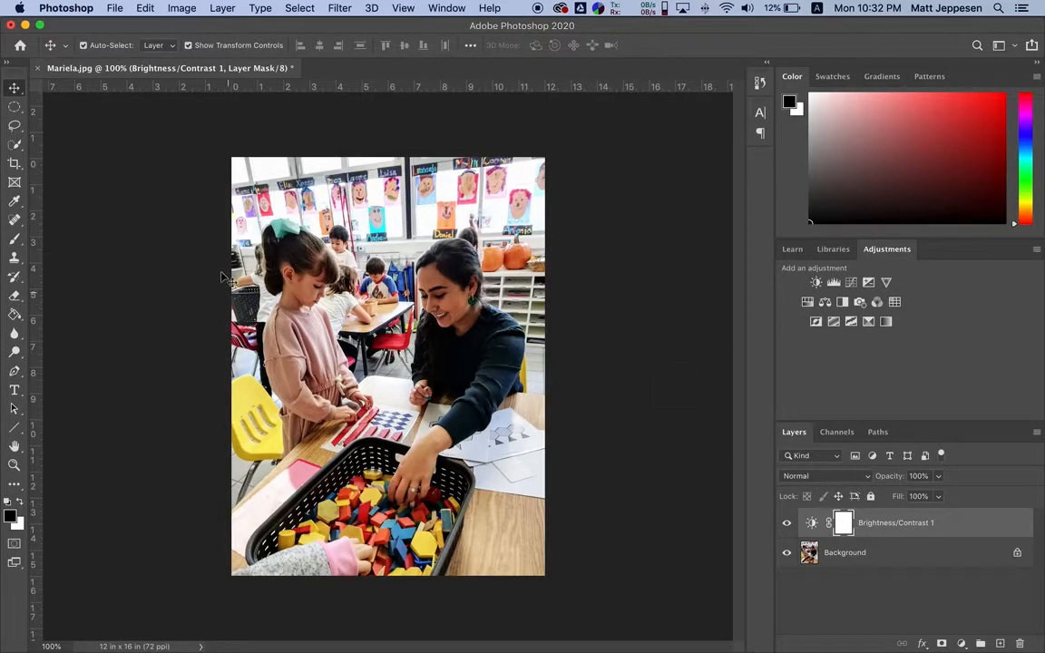
Paint black on the Brightness/Contrast mask over the background around the girl and woman with a 150-pixel brush, and inspect the mask
click(16, 240)
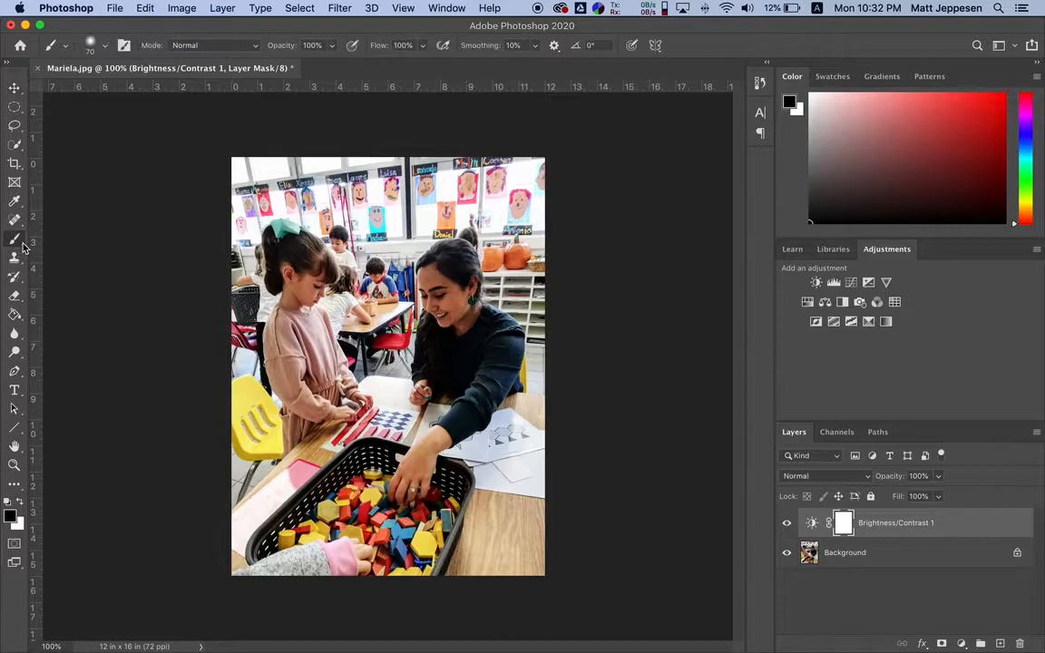
key(bracketright)
key(bracketright)
click(9, 517)
drag(257, 316, 153, 379)
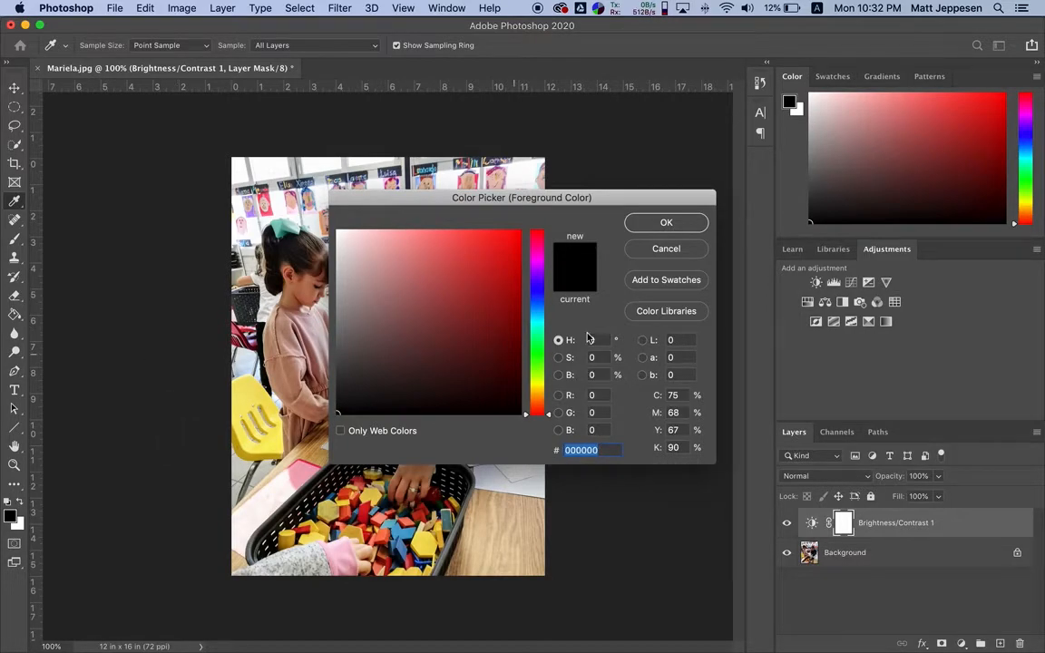
click(675, 222)
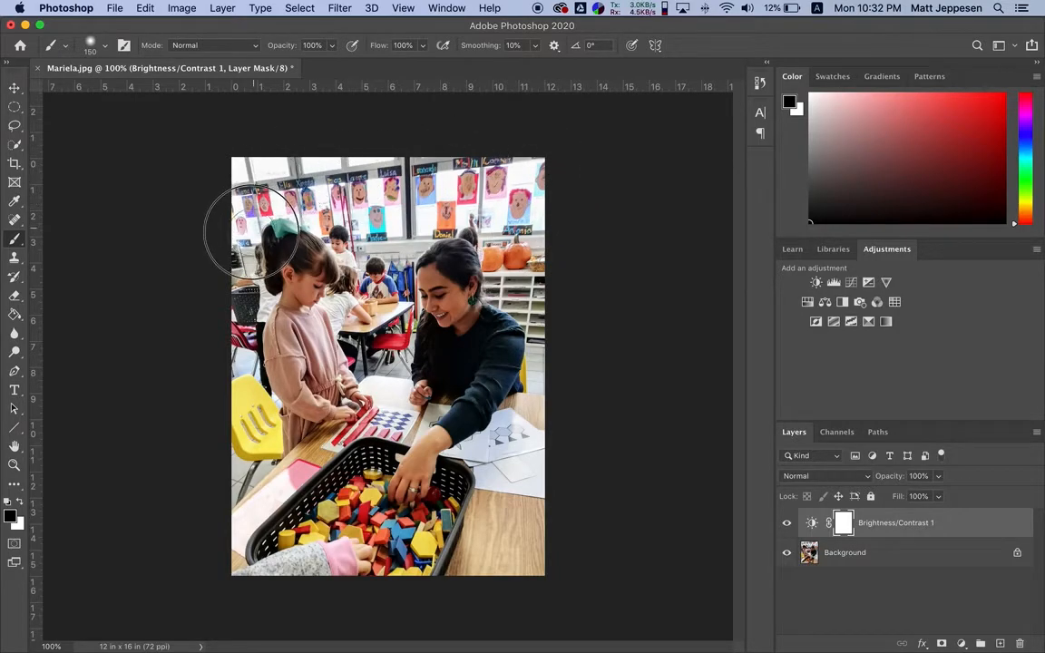
alt+click(843, 528)
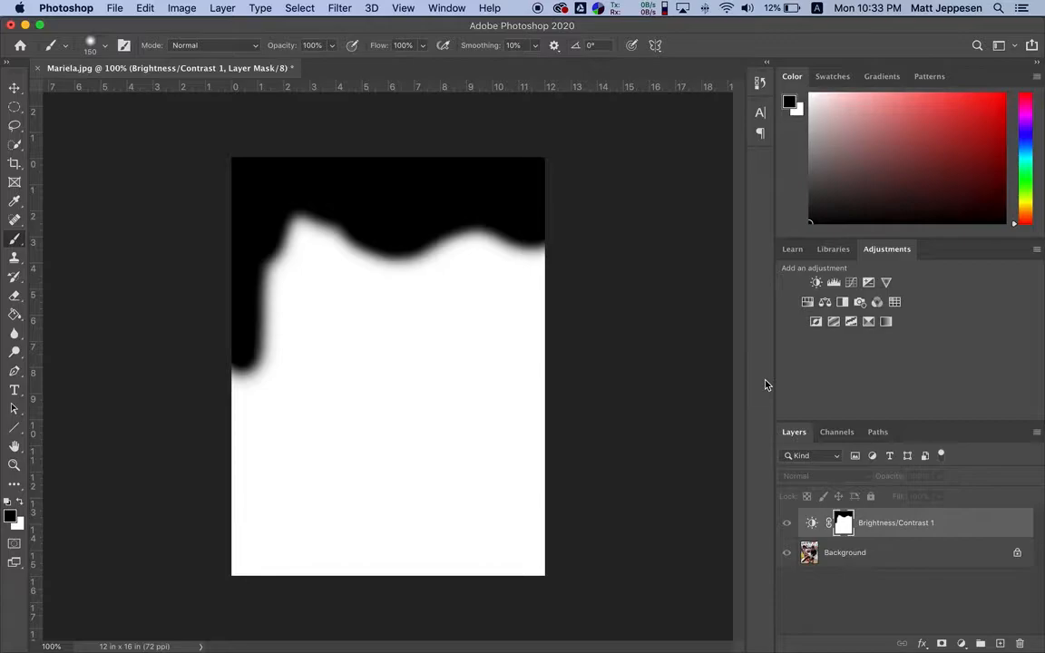
alt+click(845, 526)
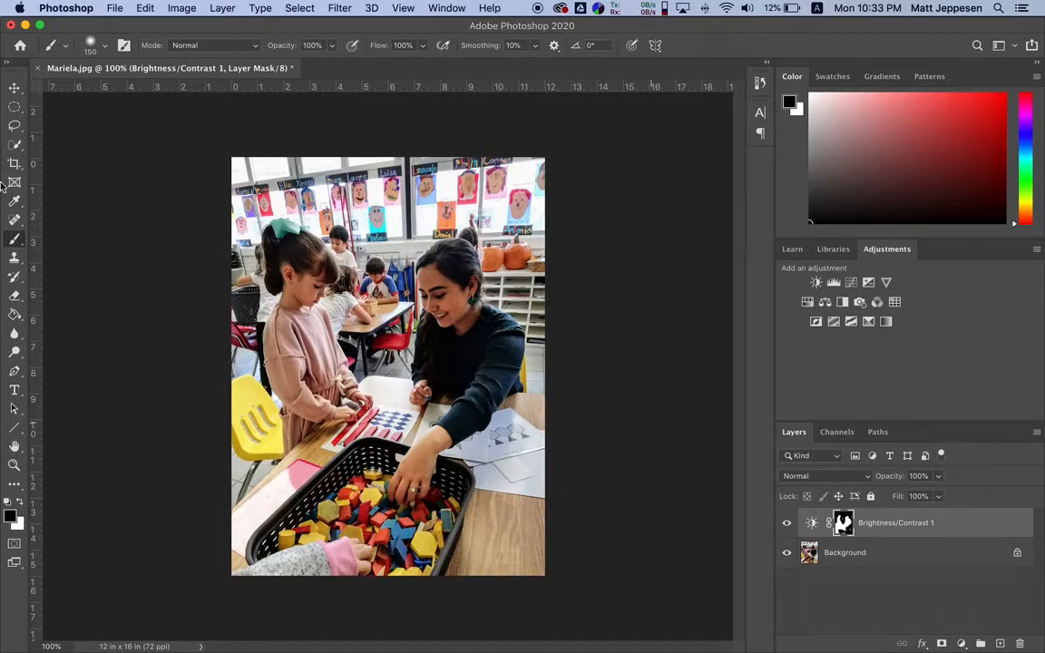
Fill the whole Brightness/Contrast mask with black using the Paint Bucket, and compare the photo with the layer hidden and shown
click(14, 314)
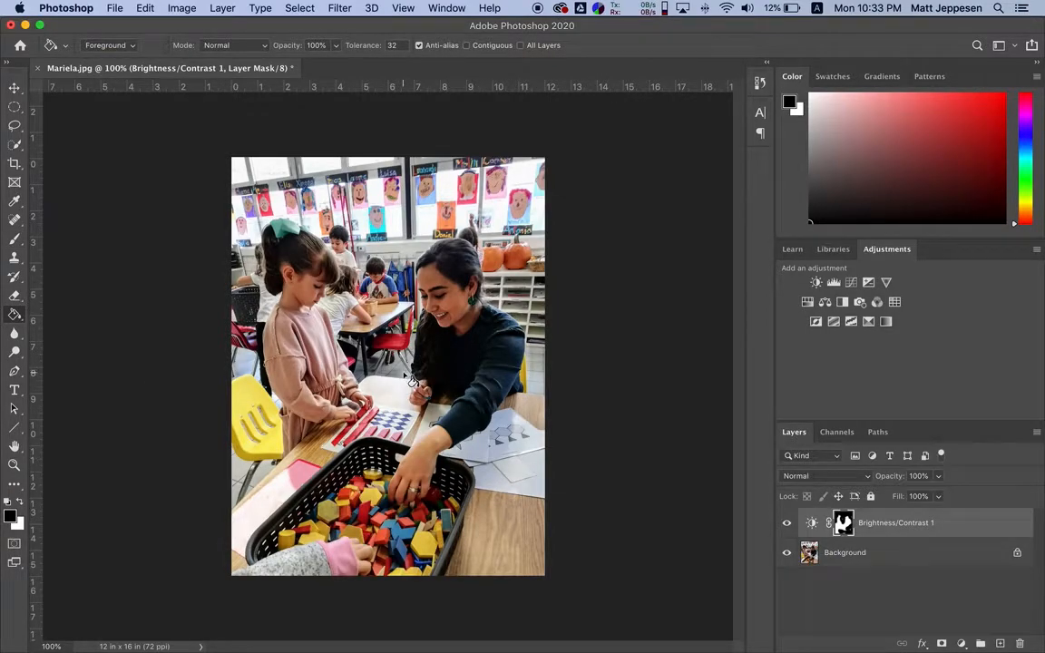
click(373, 361)
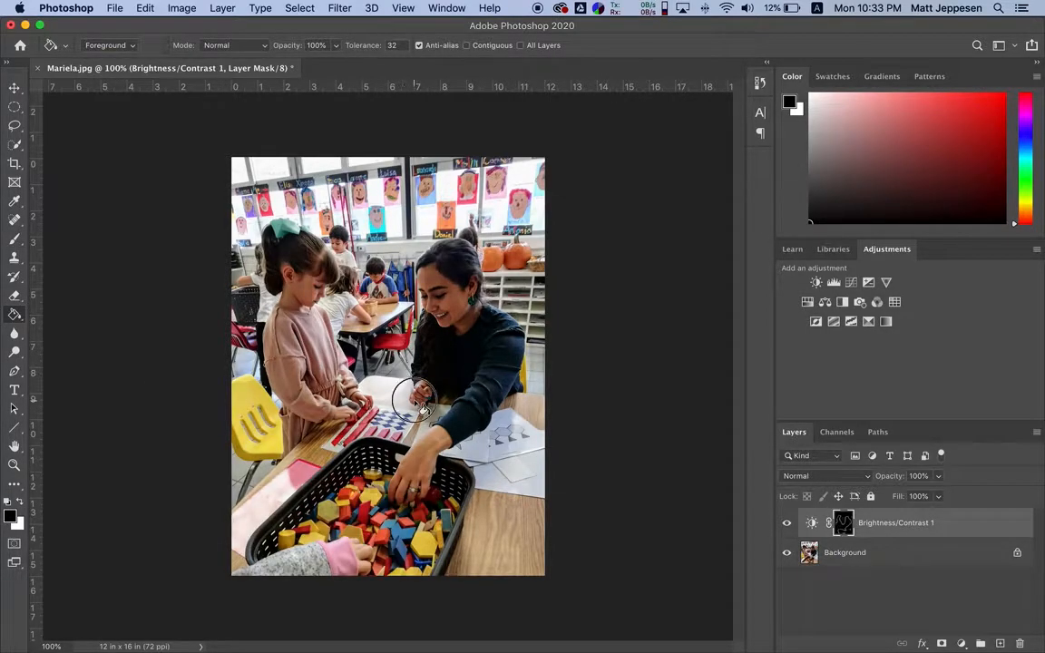
alt+click(843, 528)
click(423, 343)
click(426, 352)
click(420, 351)
click(420, 351)
click(419, 351)
click(420, 352)
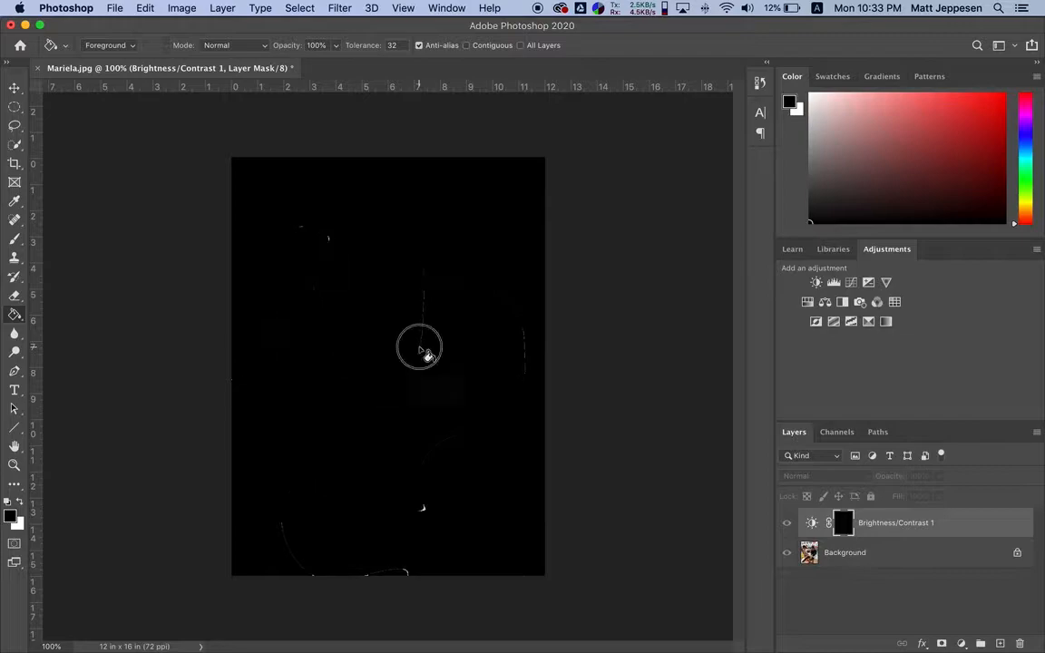
click(420, 351)
click(423, 508)
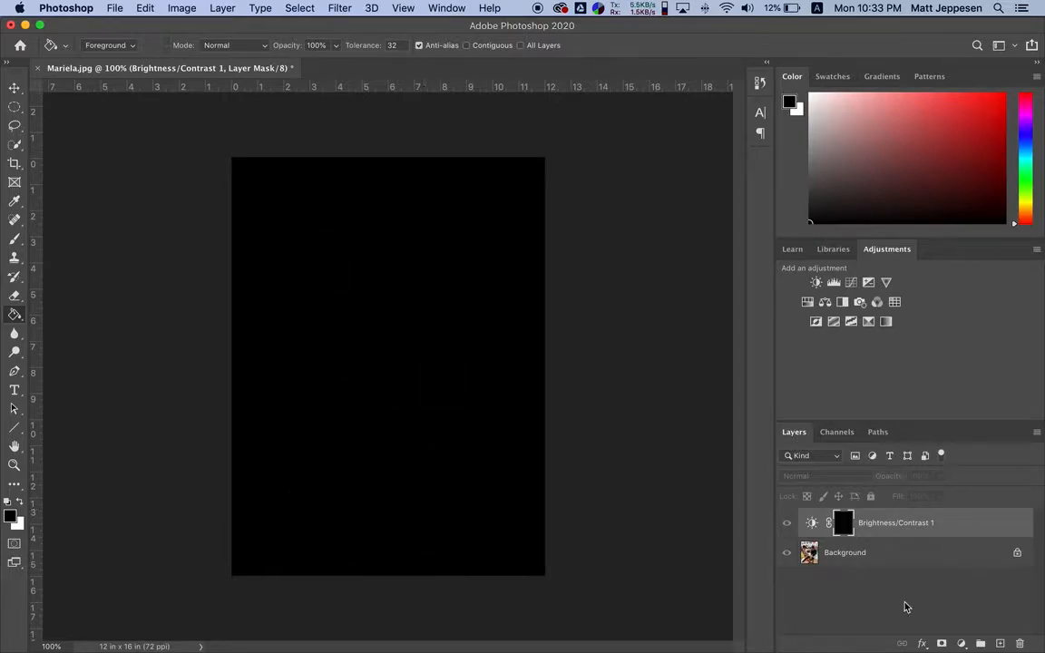
alt+click(845, 527)
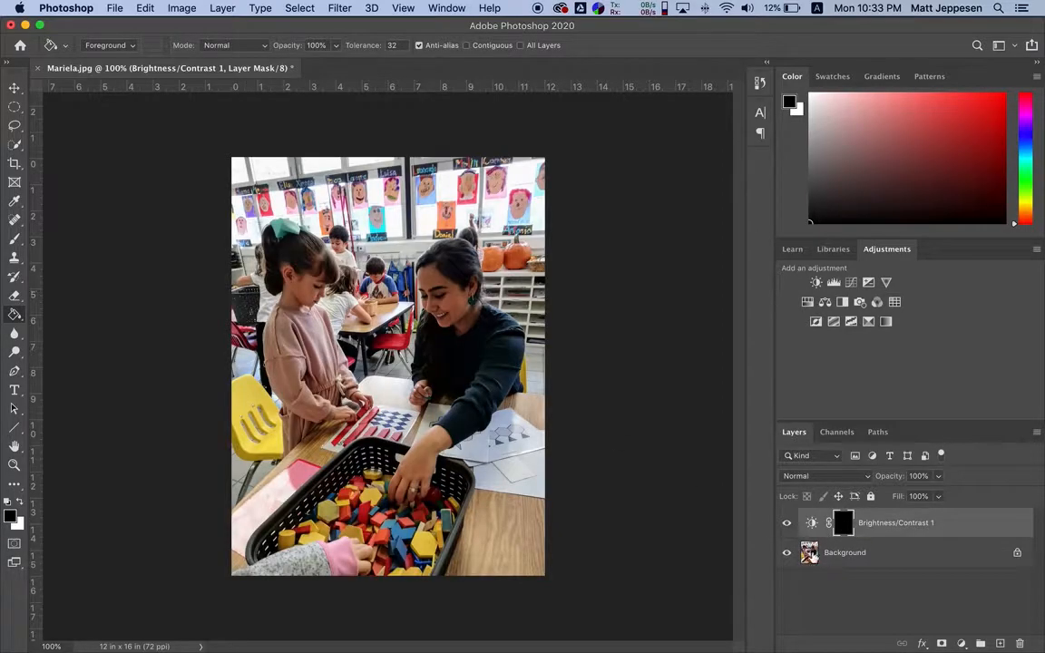
click(787, 524)
click(788, 524)
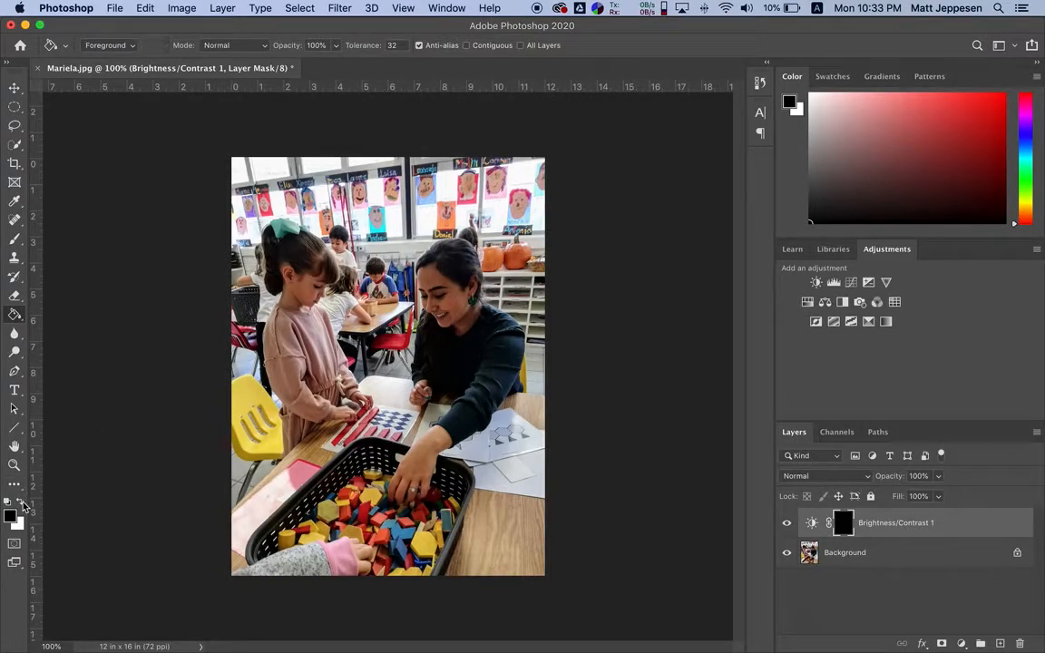
Brush white onto the Brightness/Contrast mask over the girl and the woman to brighten only them, and check the mask on its own
click(23, 505)
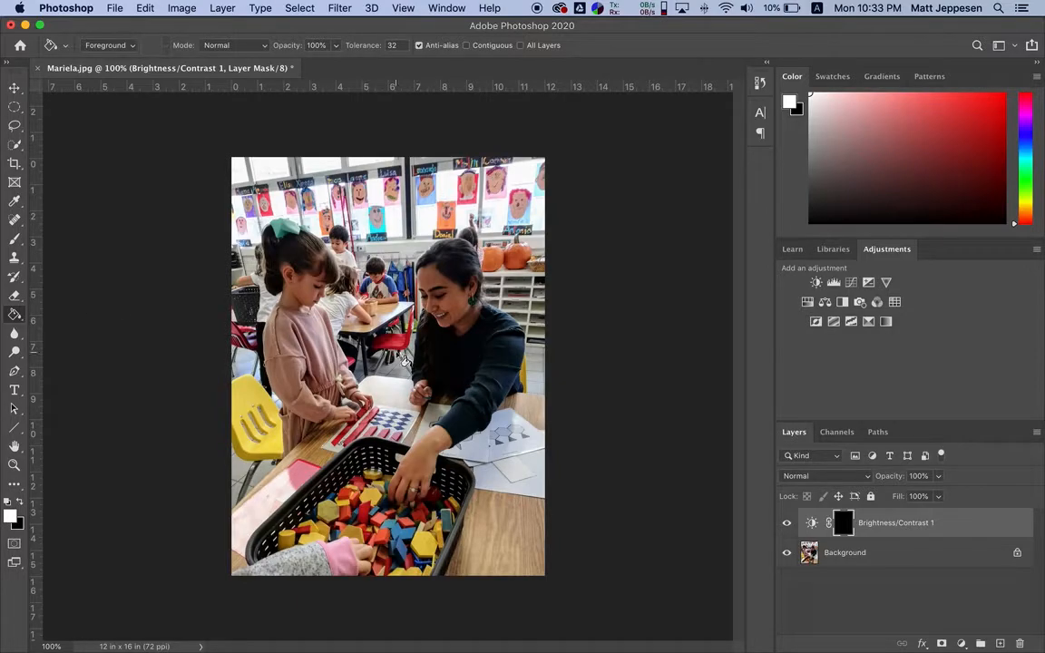
key(b)
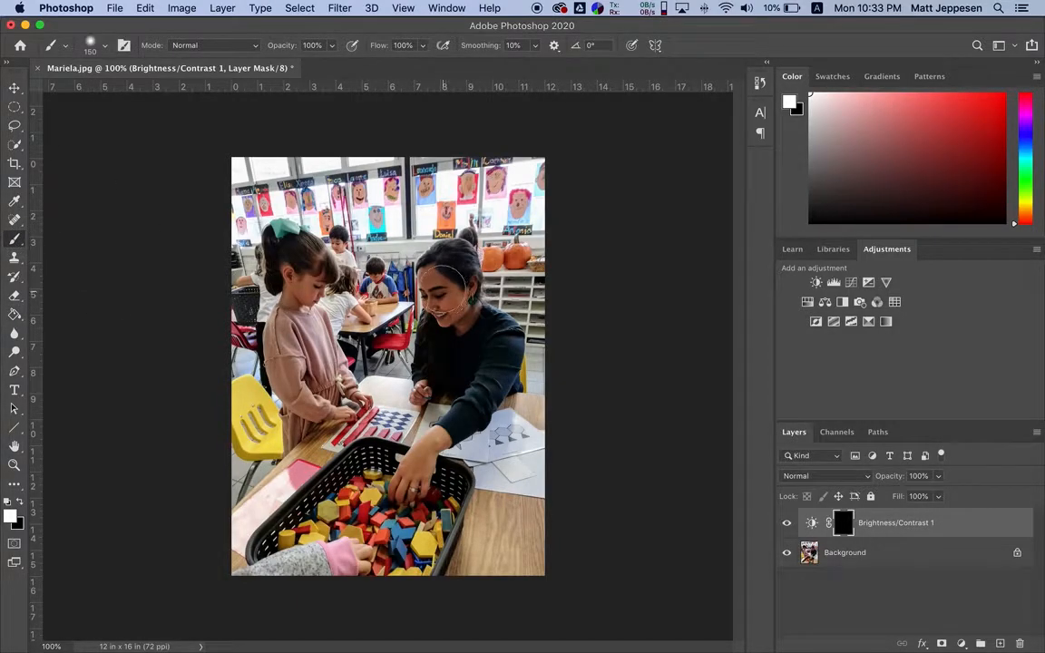
mouse_move(449, 306)
mouse_down()
mouse_move(399, 277)
mouse_move(404, 263)
mouse_move(399, 286)
mouse_move(453, 305)
mouse_up()
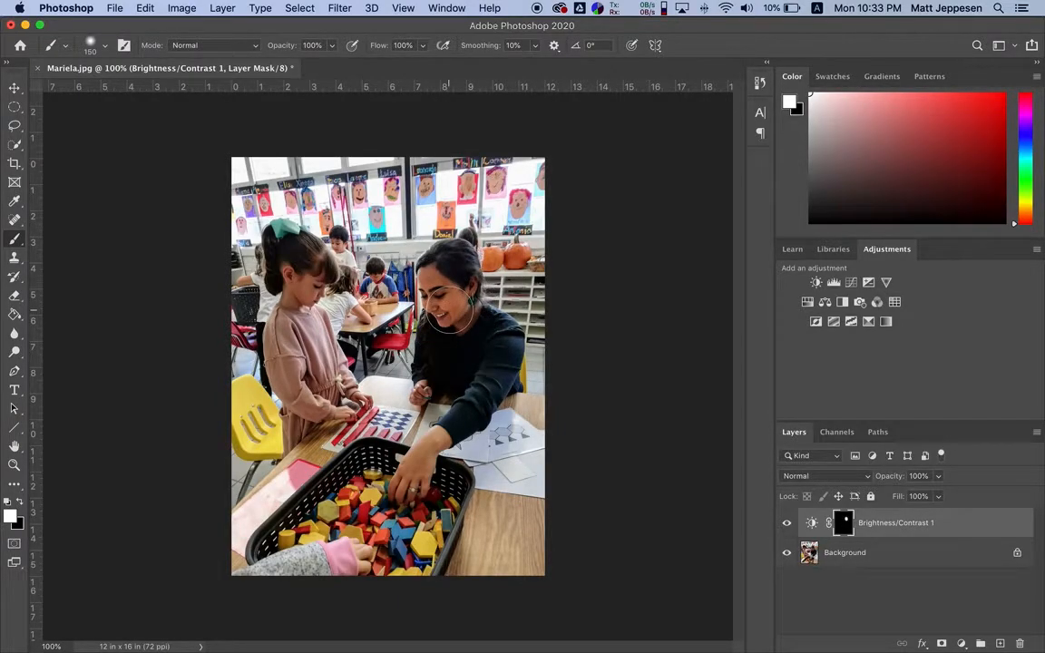
mouse_move(304, 285)
mouse_down()
mouse_move(302, 298)
mouse_move(272, 255)
mouse_move(277, 349)
mouse_move(350, 402)
mouse_move(290, 354)
mouse_up()
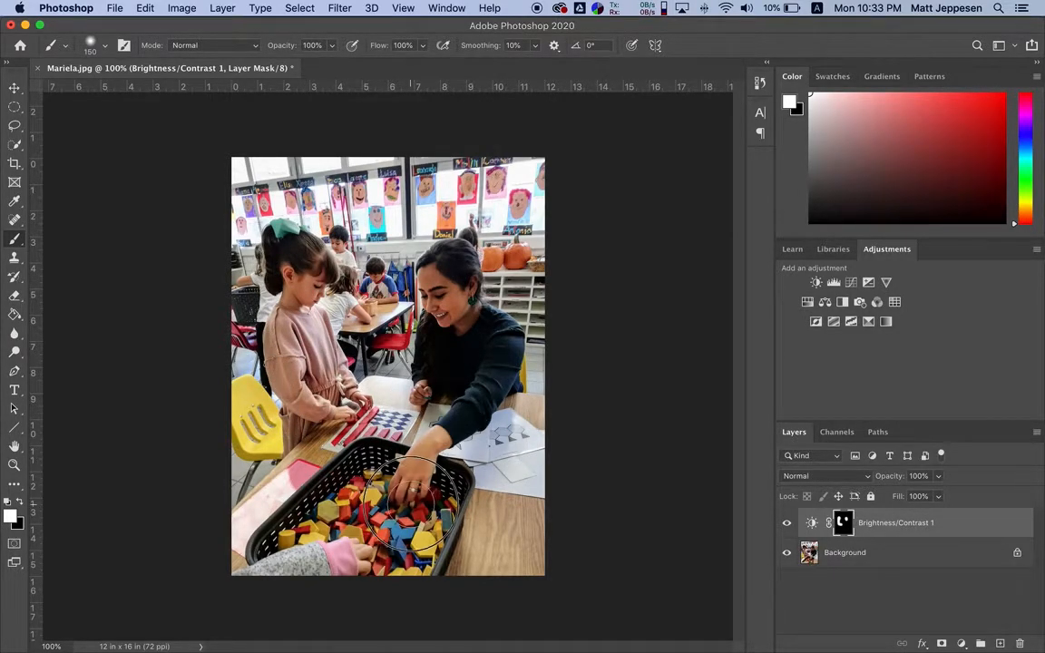
mouse_move(434, 383)
mouse_down()
mouse_move(435, 272)
mouse_move(478, 350)
mouse_move(542, 331)
mouse_up()
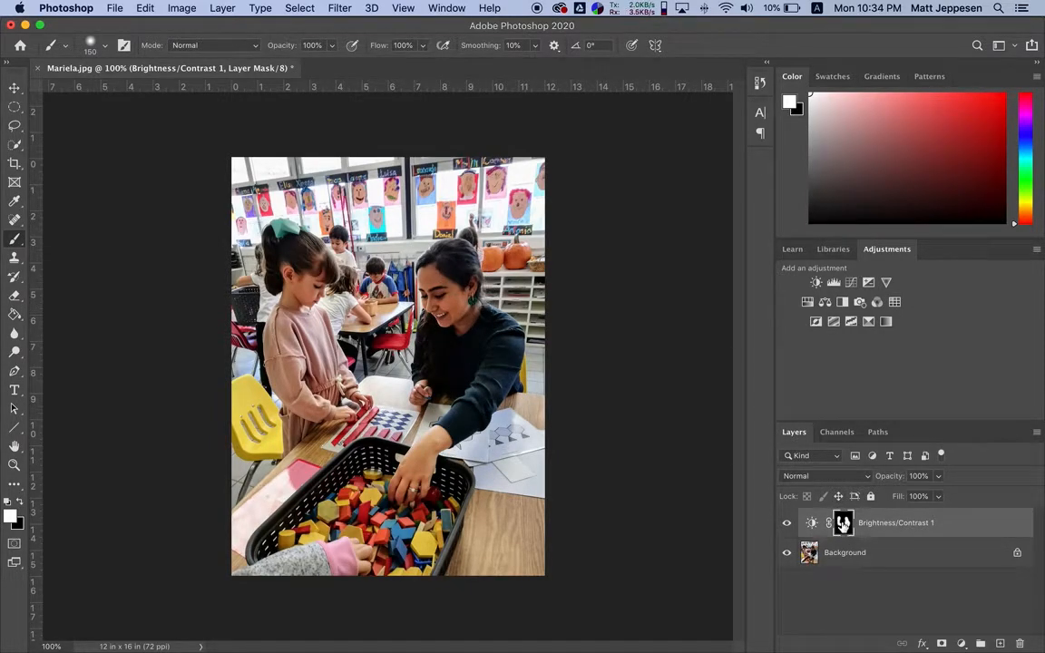
alt+click(842, 524)
alt+click(843, 526)
alt+click(843, 526)
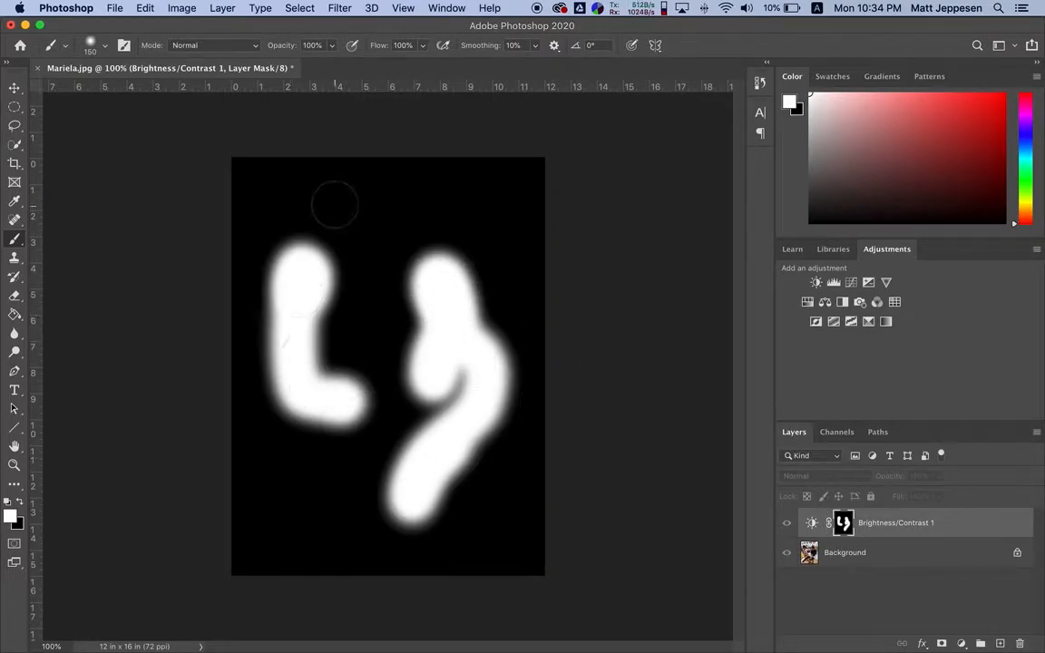
alt+click(844, 526)
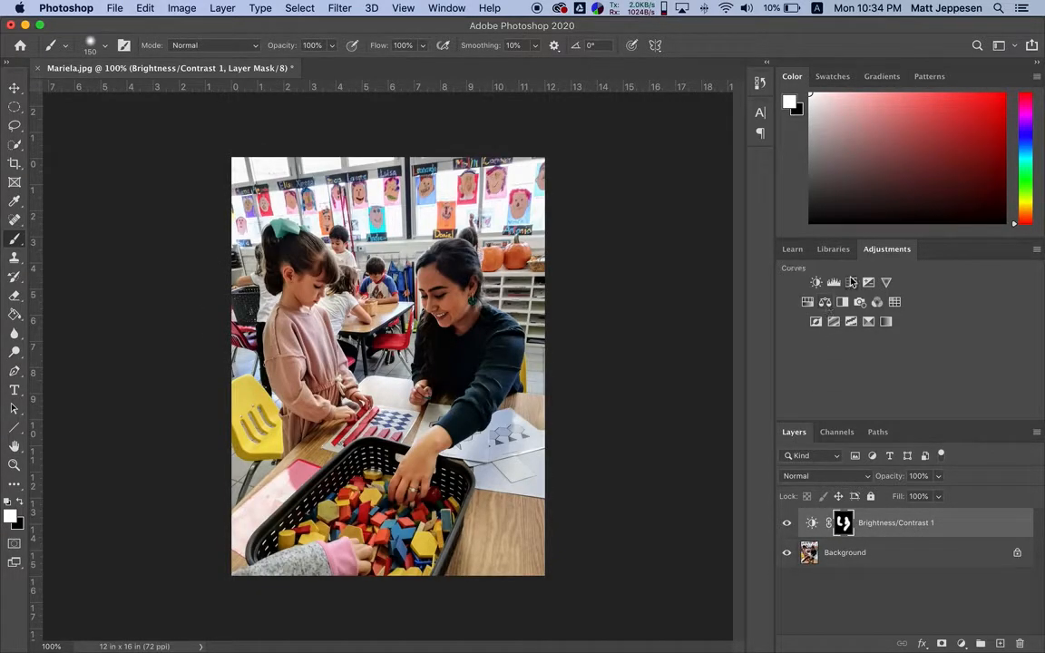
Add a second Brightness/Contrast adjustment layer with brightness -83 and contrast -31 to darken the photo
click(815, 283)
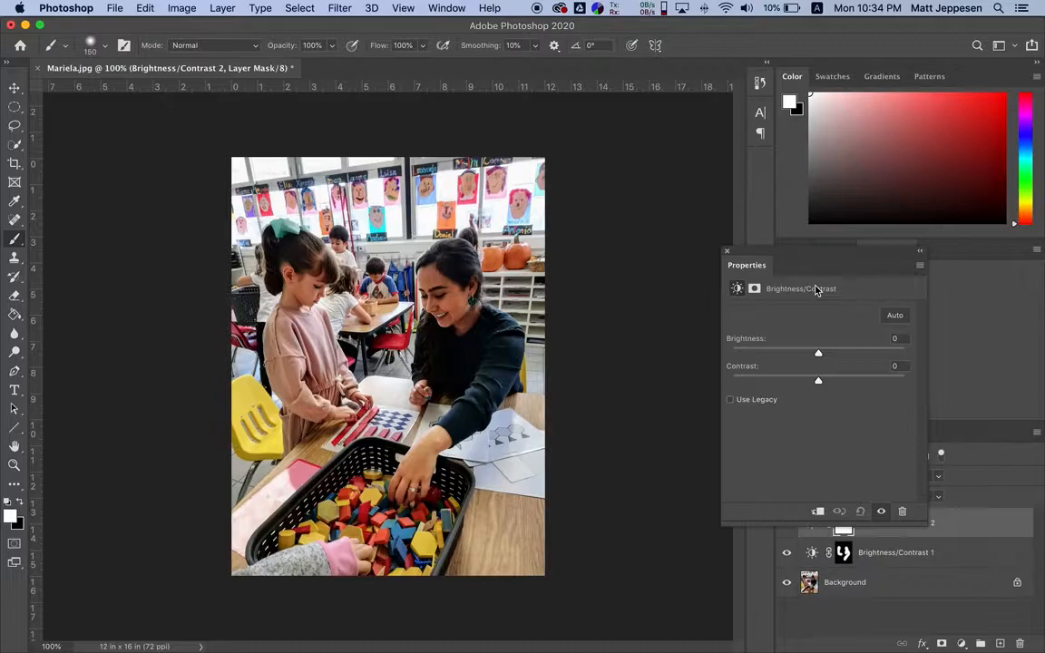
drag(816, 355, 764, 381)
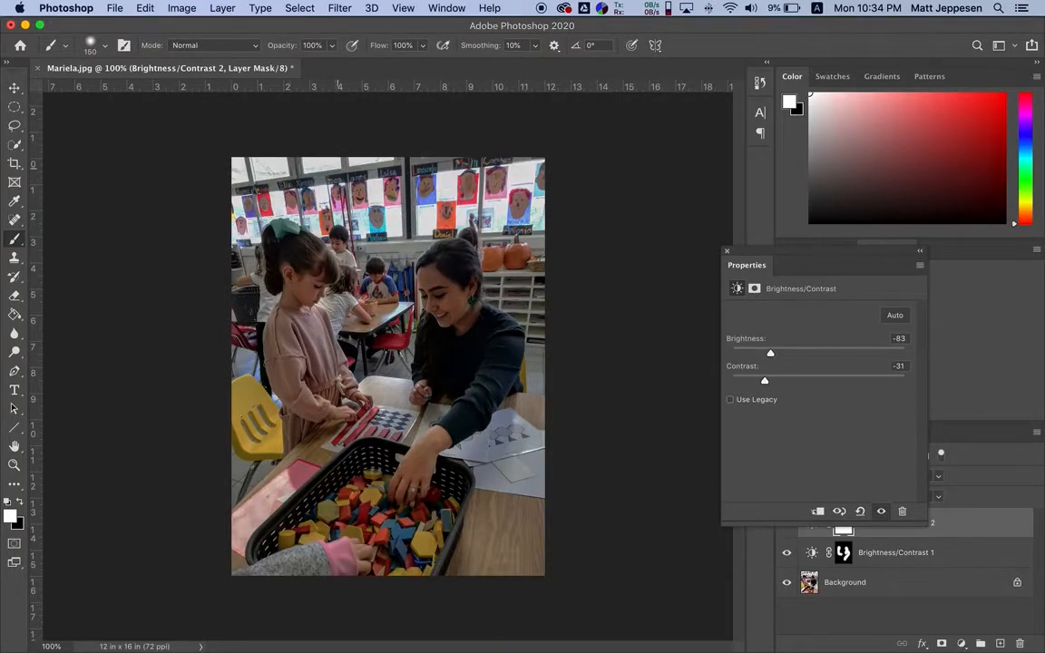
click(726, 251)
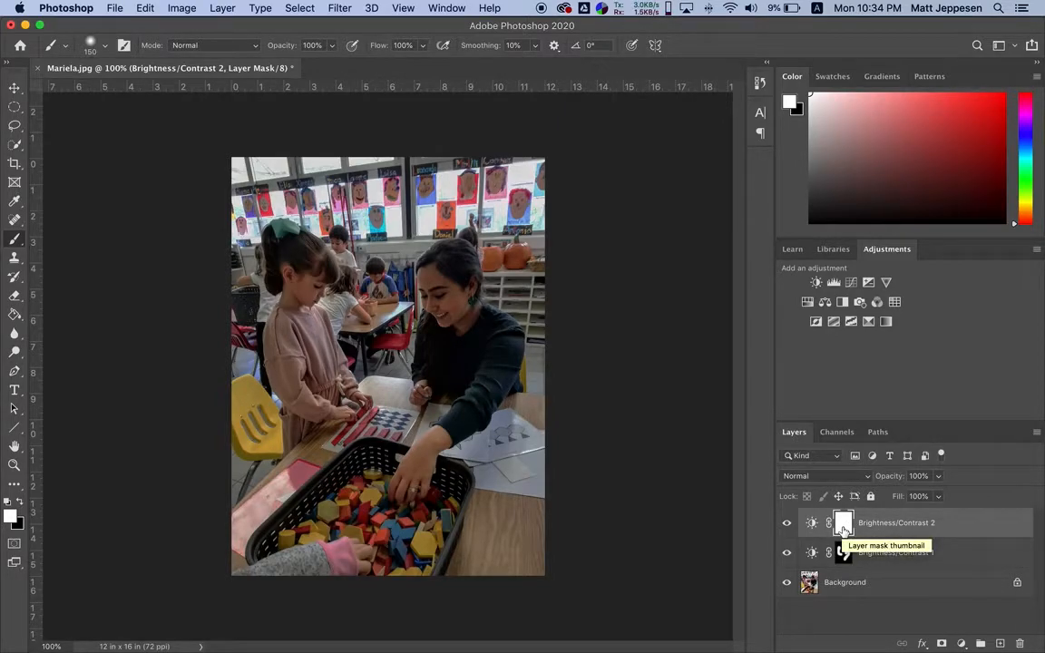
Fill the Brightness/Contrast 2 mask with black using the Paint Bucket, and compare the photo with that layer hidden and shown
click(15, 314)
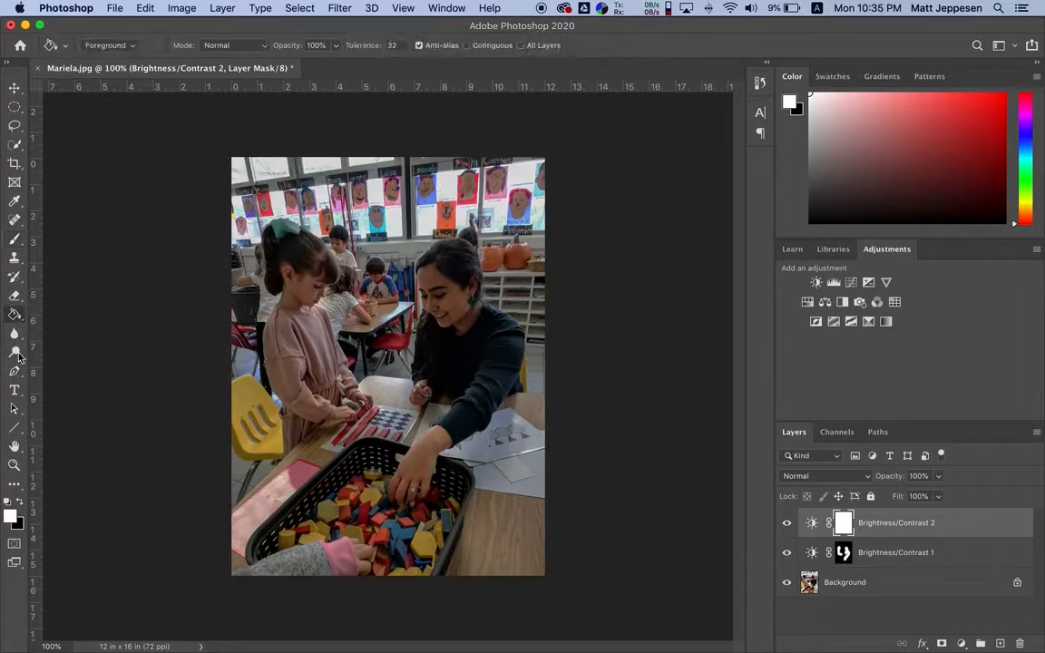
click(21, 503)
click(22, 503)
click(22, 504)
click(22, 505)
click(21, 504)
click(22, 505)
click(22, 504)
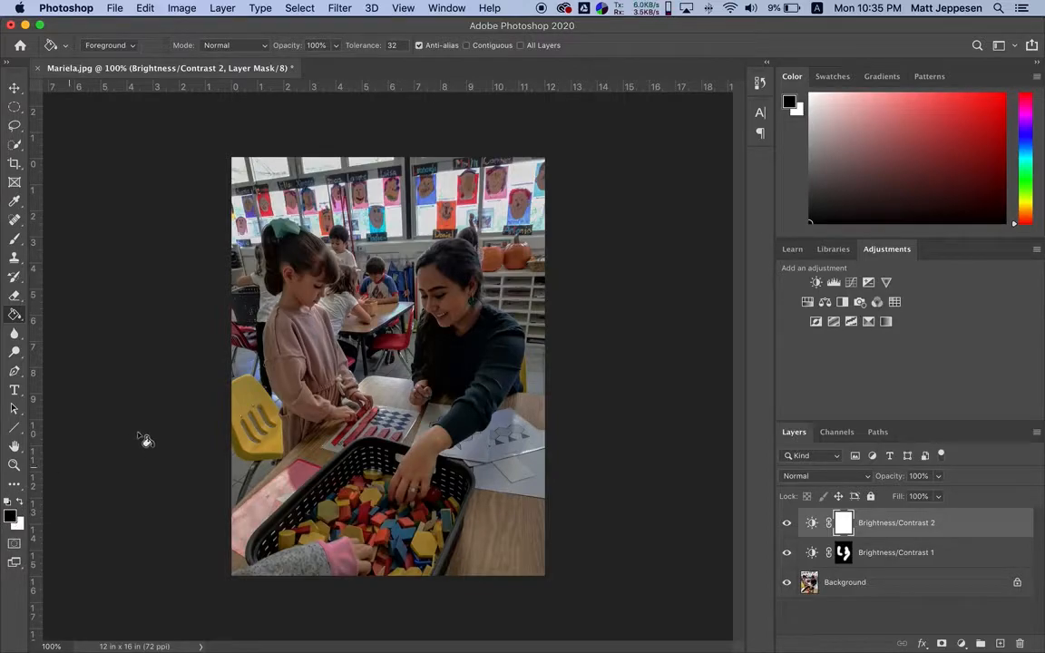
key(s)
key(x)
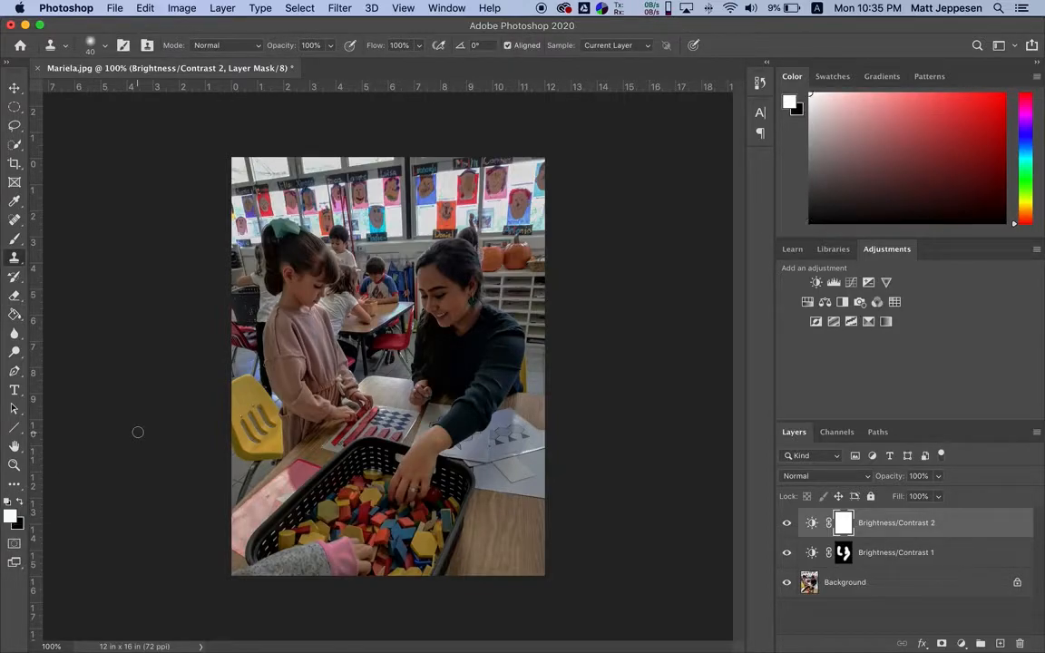
key(g)
key(x)
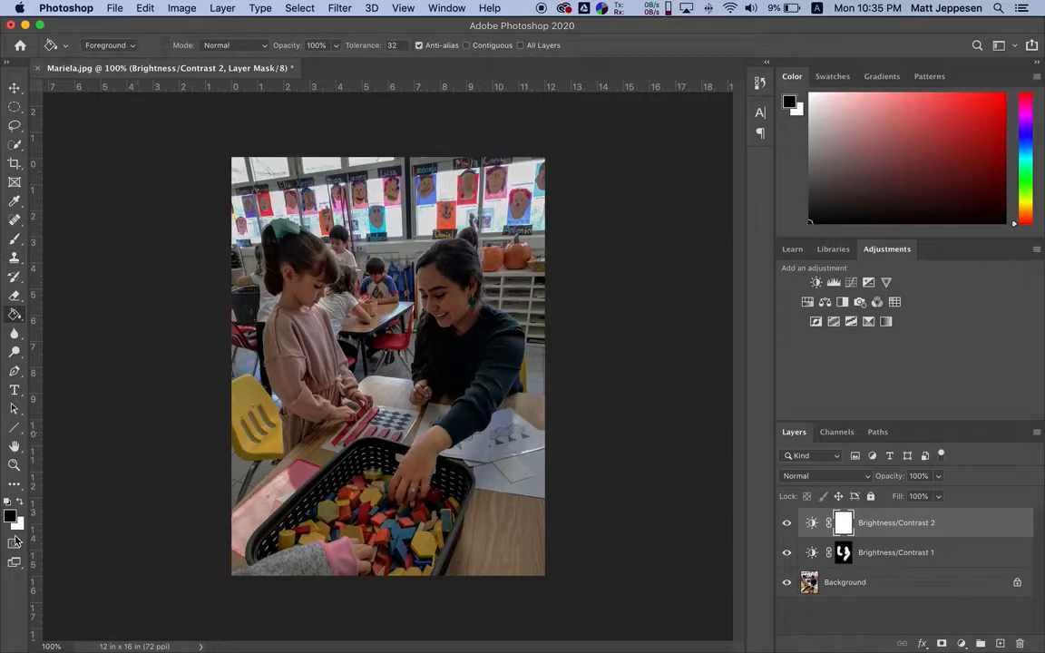
click(310, 382)
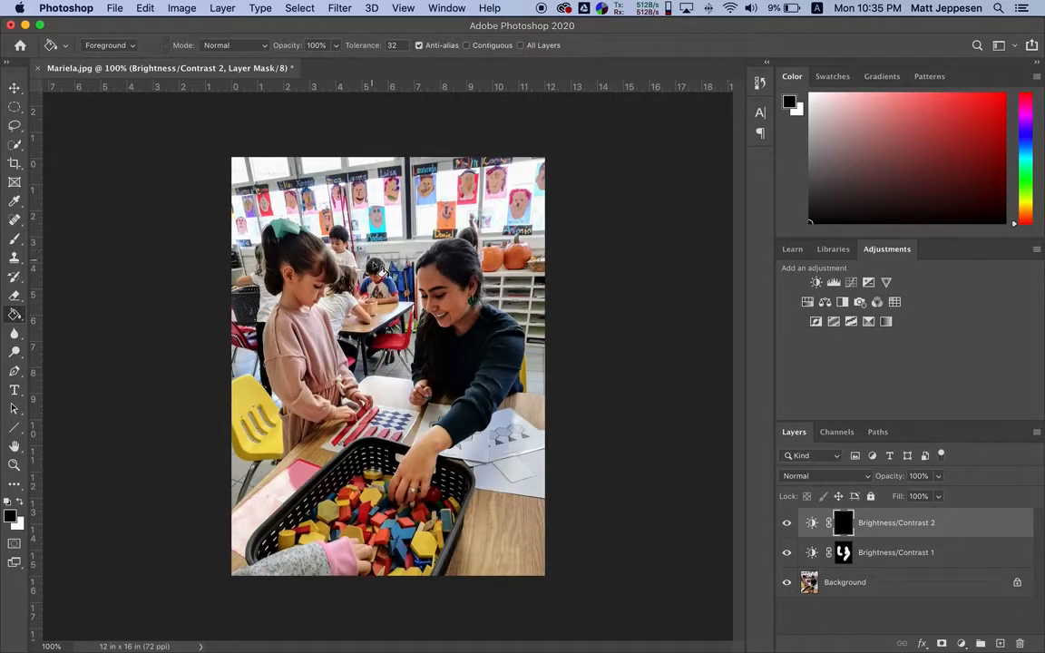
click(786, 524)
click(783, 526)
Brush white onto the Brightness/Contrast 2 mask over the classroom background around the girl and woman with a 150-pixel brush
key(b)
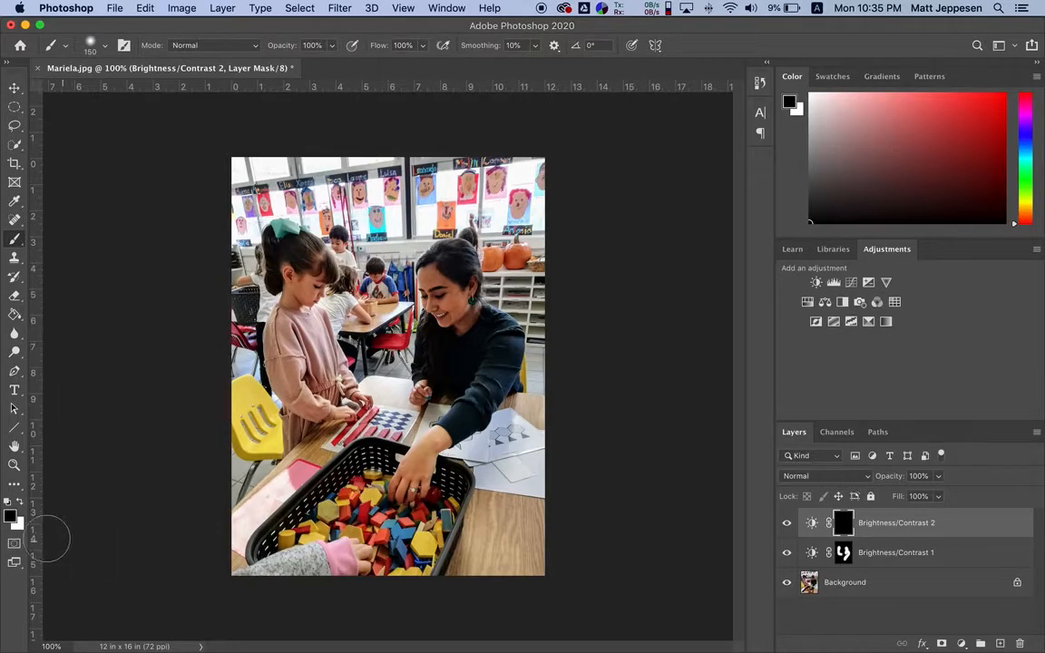
key(x)
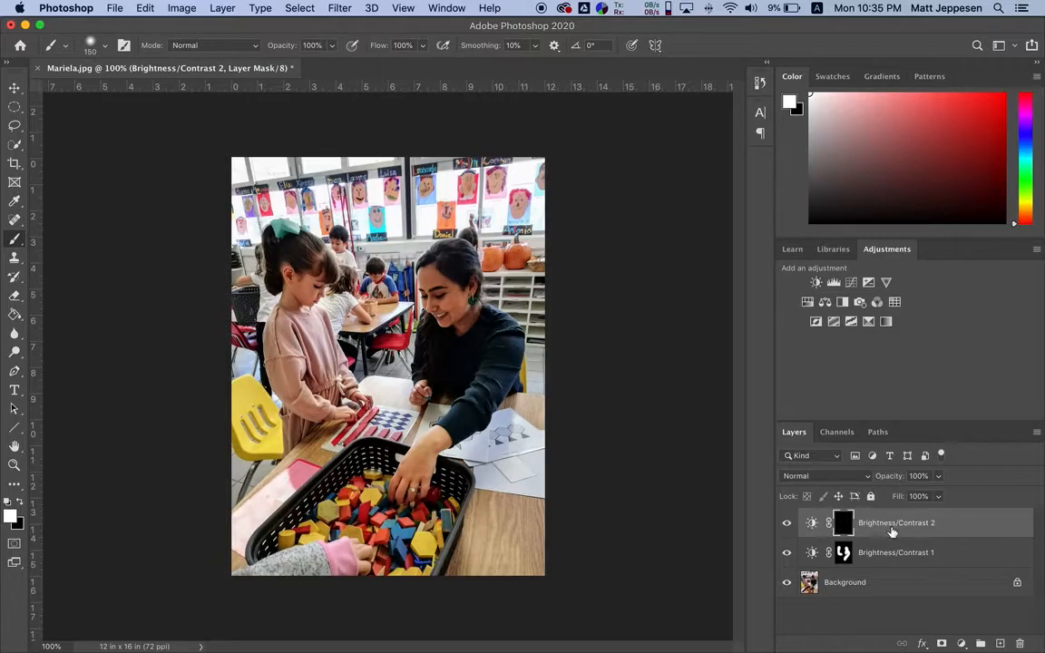
click(885, 558)
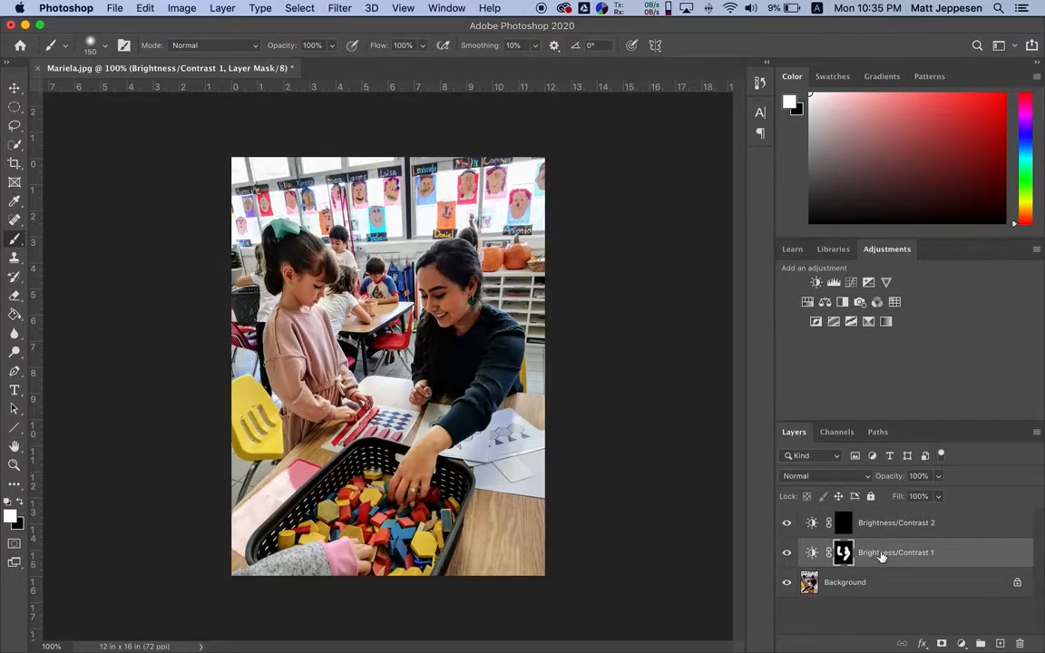
click(888, 530)
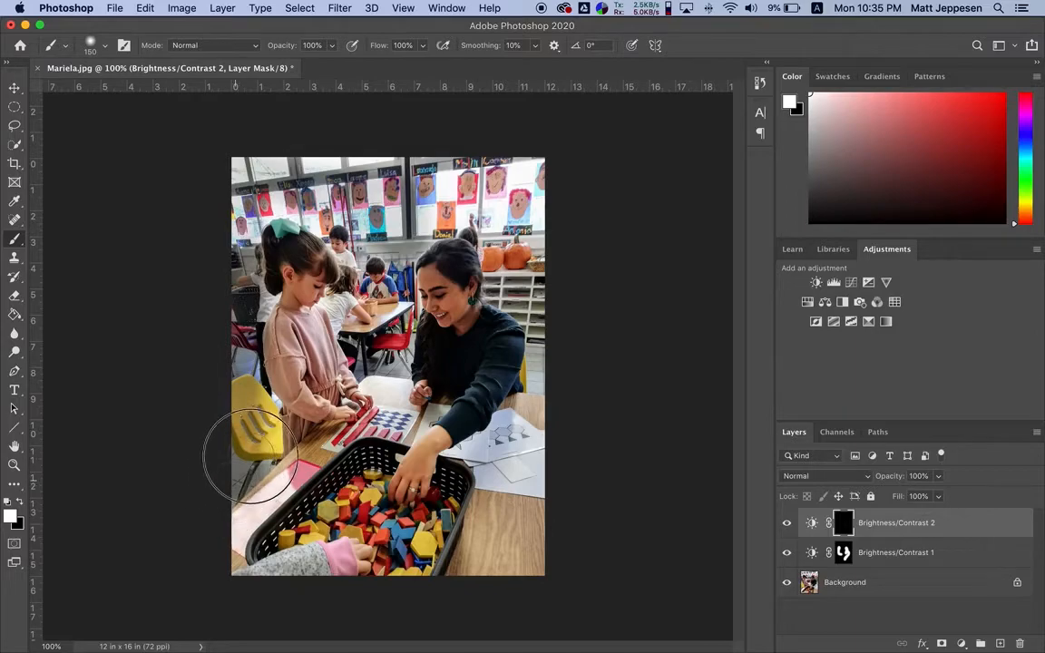
drag(257, 406, 250, 387)
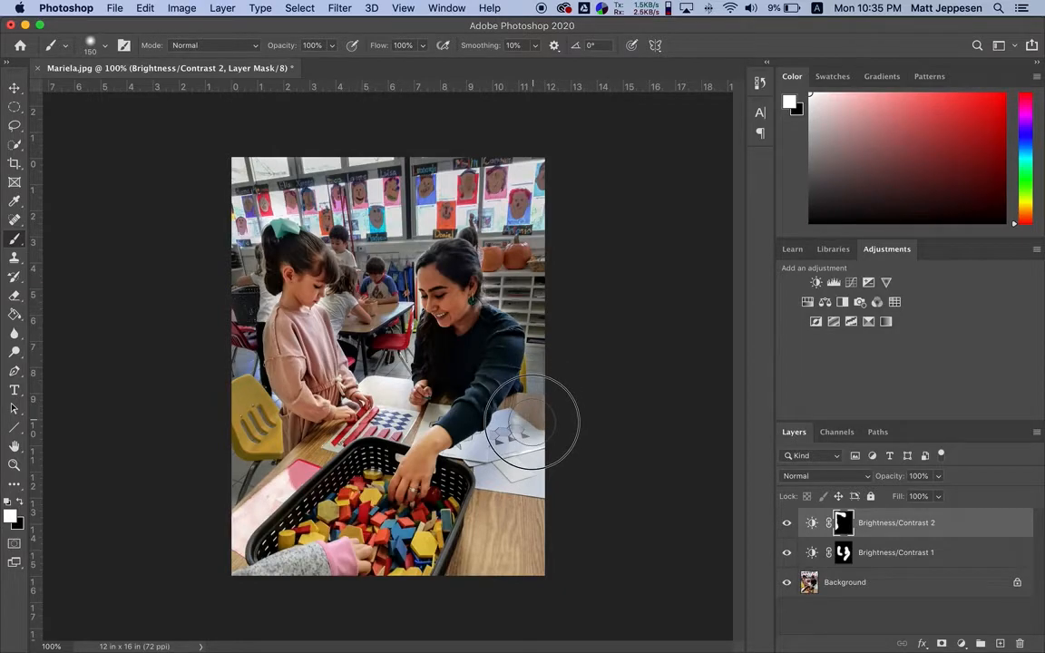
mouse_move(542, 451)
mouse_down()
mouse_move(520, 523)
mouse_move(501, 532)
mouse_move(482, 487)
mouse_move(531, 539)
mouse_up()
key(super+z)
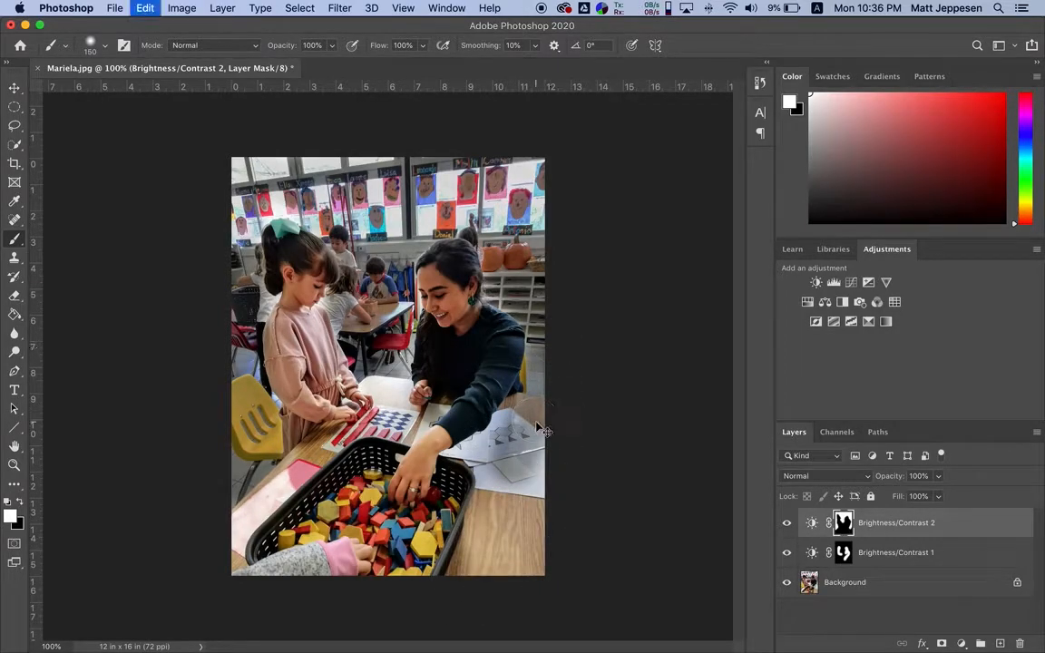
key(super+z)
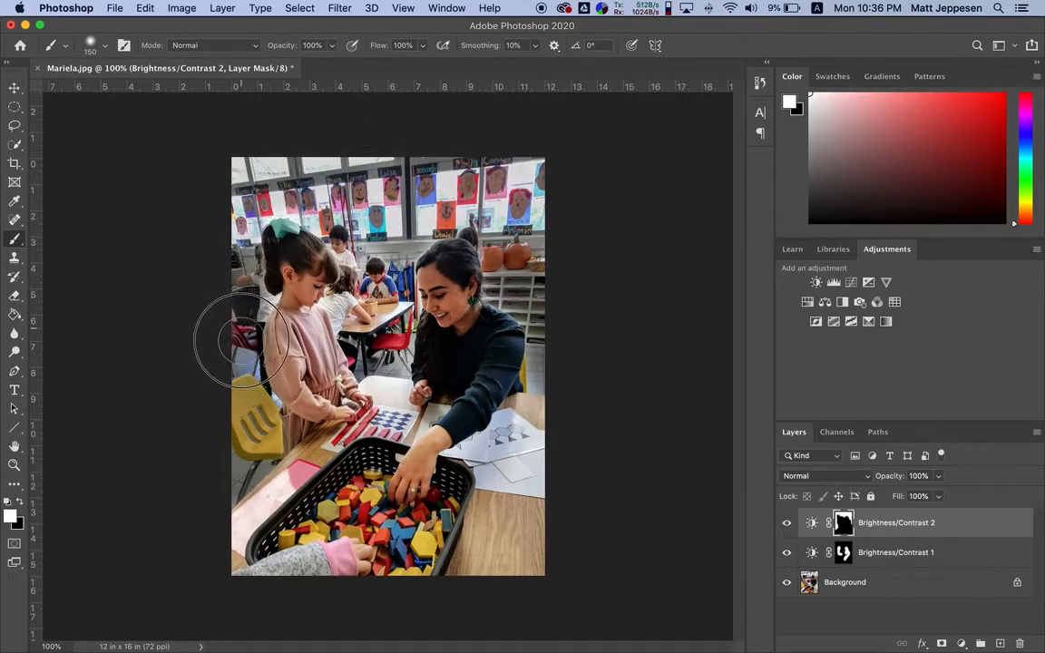
Inspect the Brightness/Contrast 2 mask on its own, and compare the photo with each Brightness/Contrast layer hidden and shown
alt+click(842, 524)
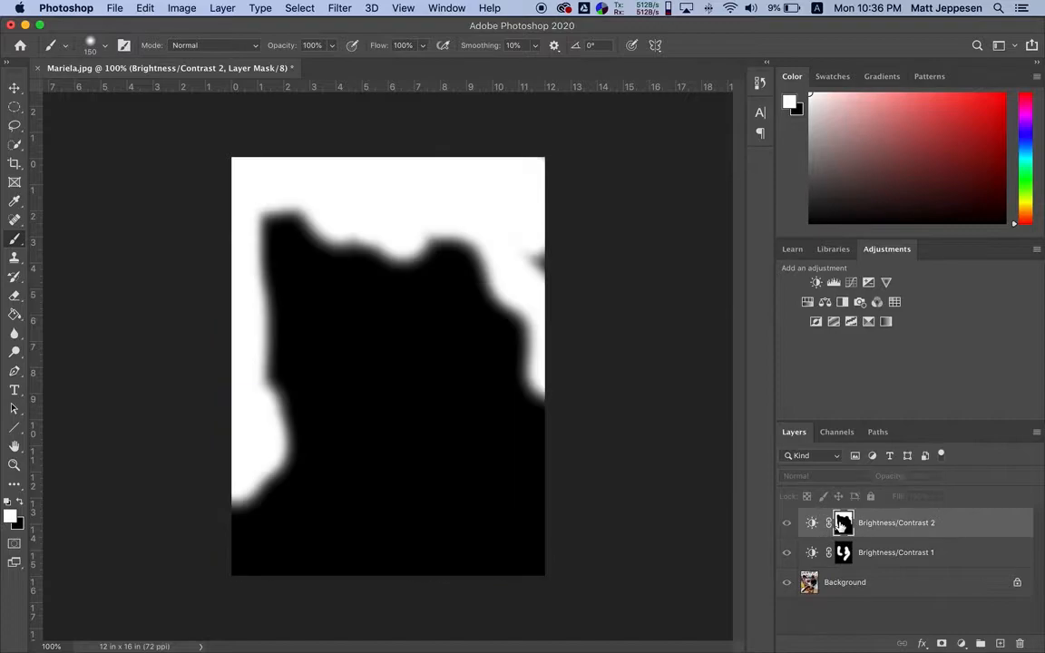
alt+click(842, 523)
alt+click(842, 523)
alt+click(841, 523)
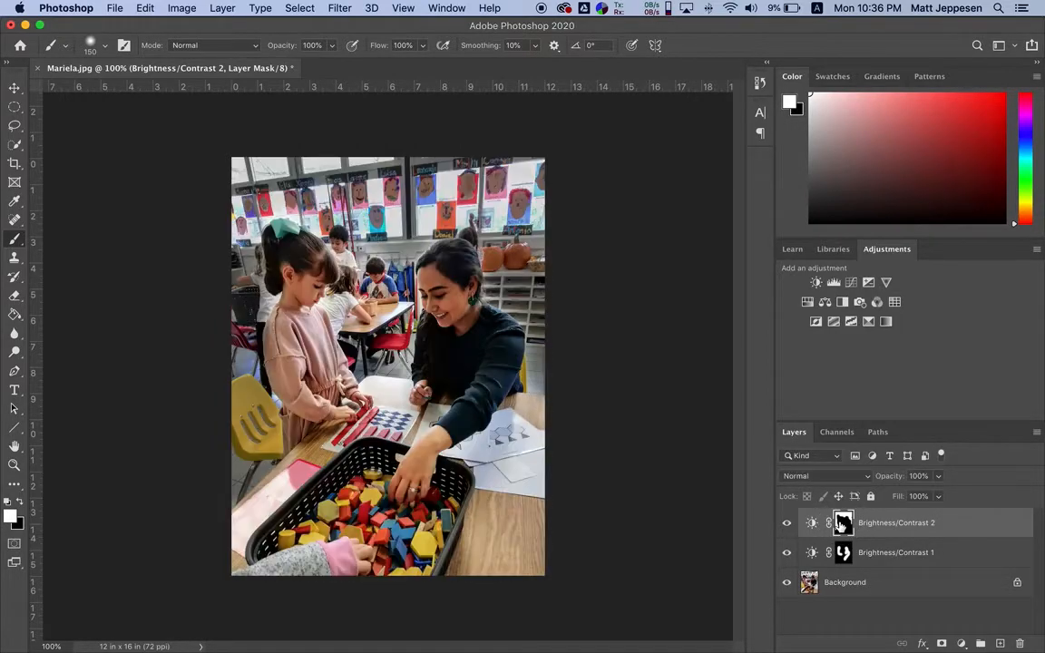
click(787, 523)
click(786, 523)
click(786, 524)
click(786, 523)
click(786, 523)
click(786, 523)
click(786, 555)
click(786, 555)
click(788, 557)
Add a Hue/Saturation adjustment layer with hue -120, and compare the photo with it hidden and shown
click(807, 307)
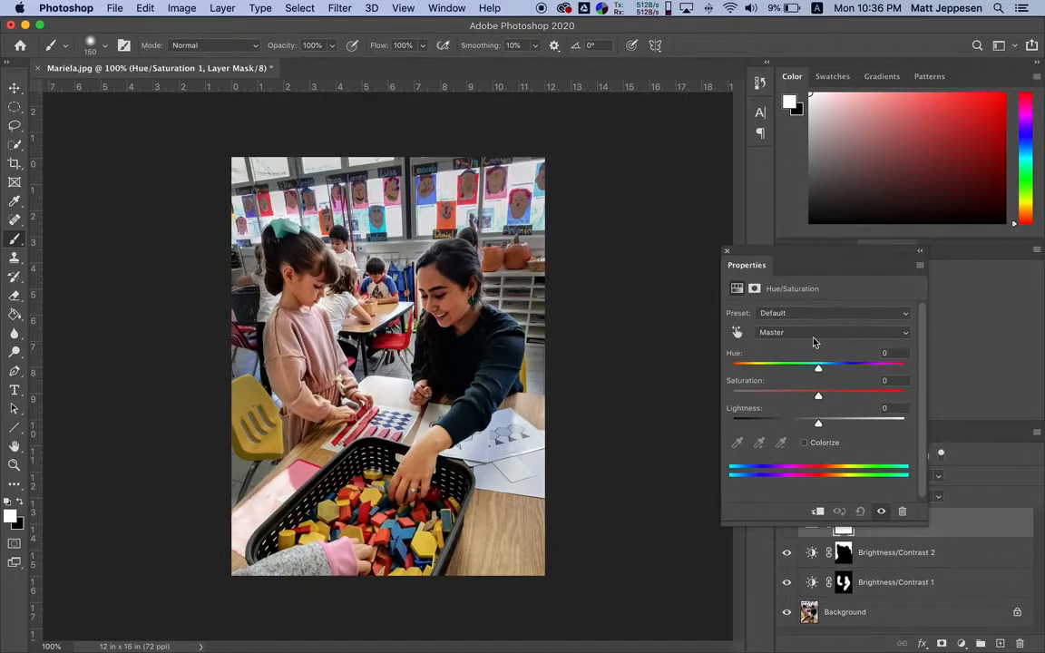
drag(817, 366, 751, 367)
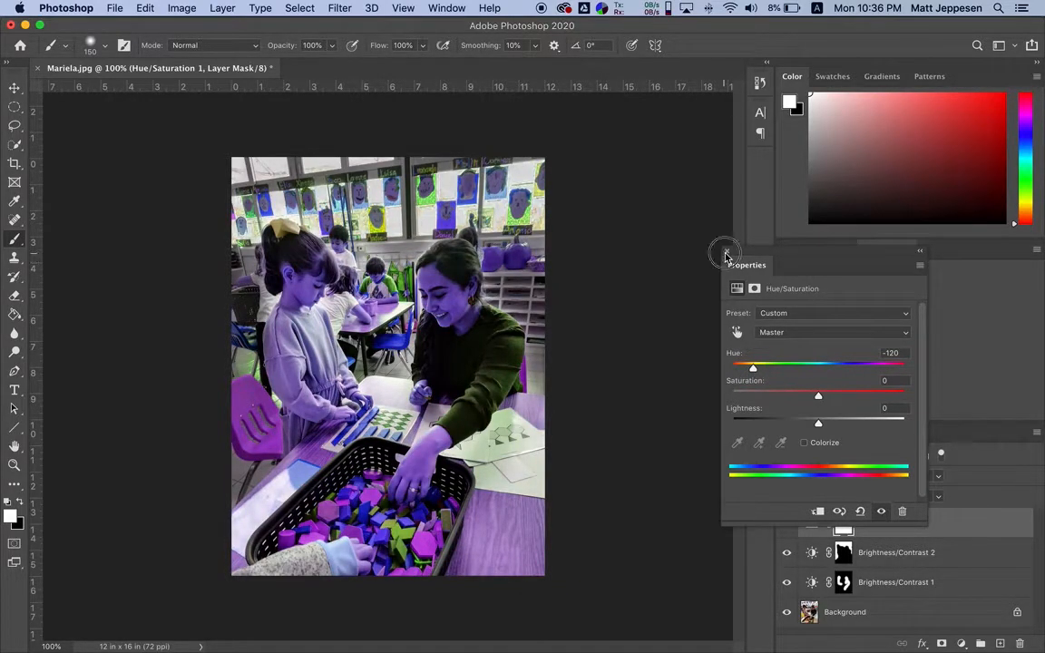
click(726, 250)
click(786, 523)
click(786, 523)
click(787, 523)
click(787, 524)
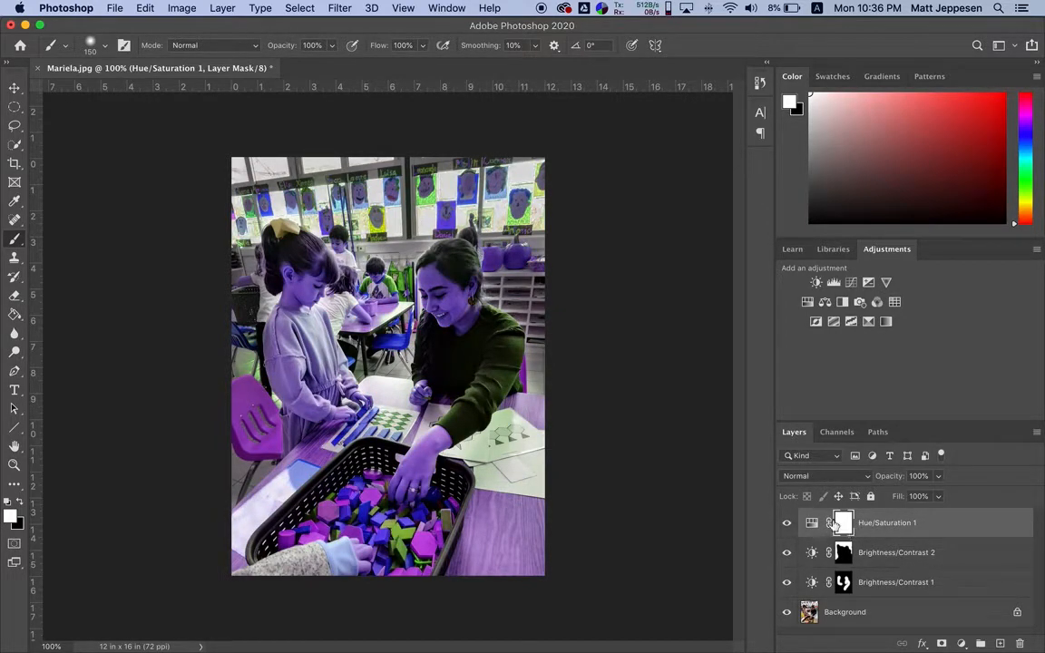
Fill the Hue/Saturation layer's mask with black using the Paint Bucket
click(15, 298)
click(15, 316)
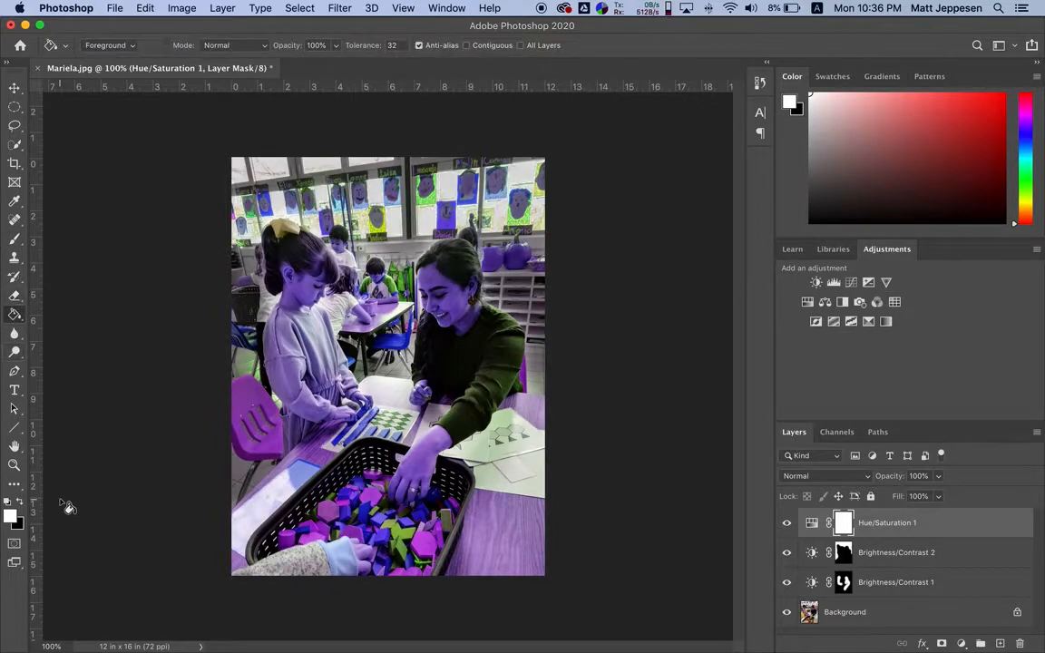
click(21, 502)
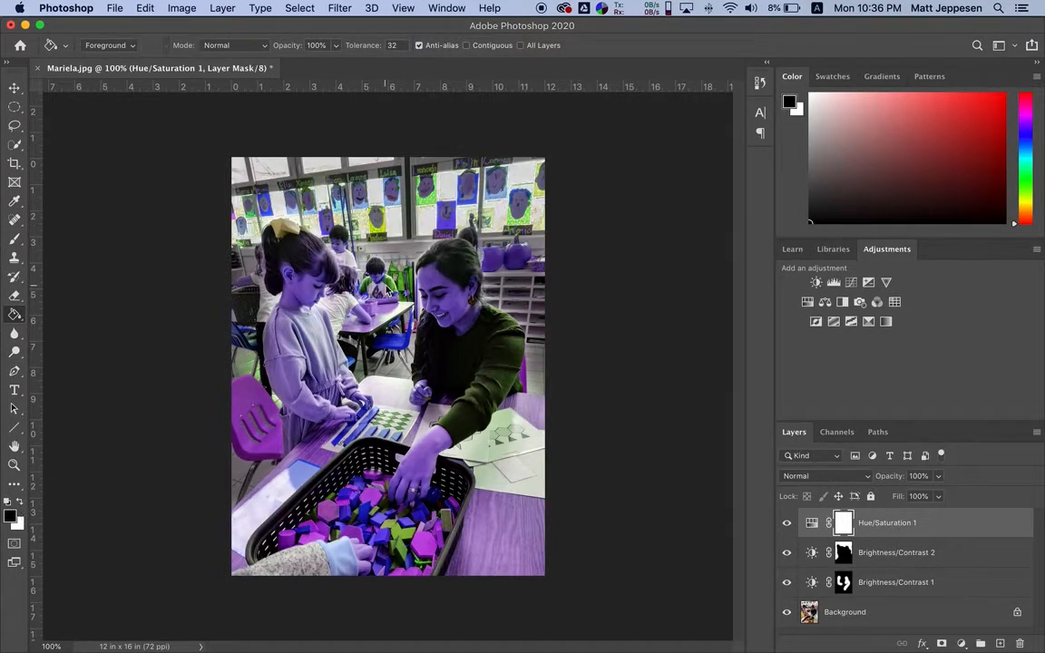
click(350, 268)
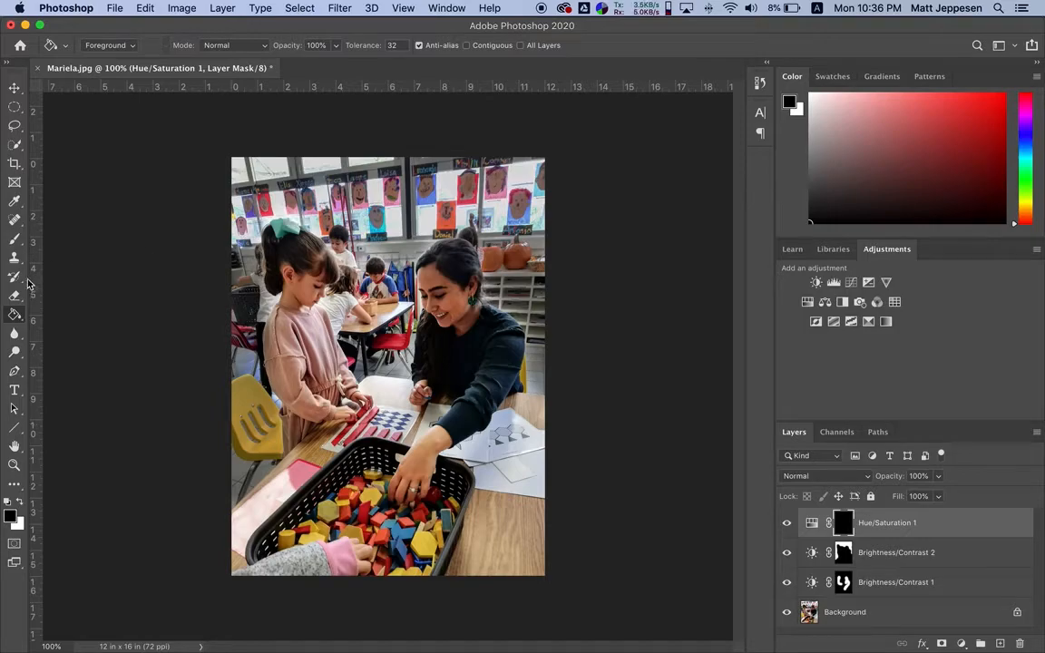
Brush white onto the Hue/Saturation mask over the woman's face and her outstretched hand with a 150-pixel brush
click(15, 240)
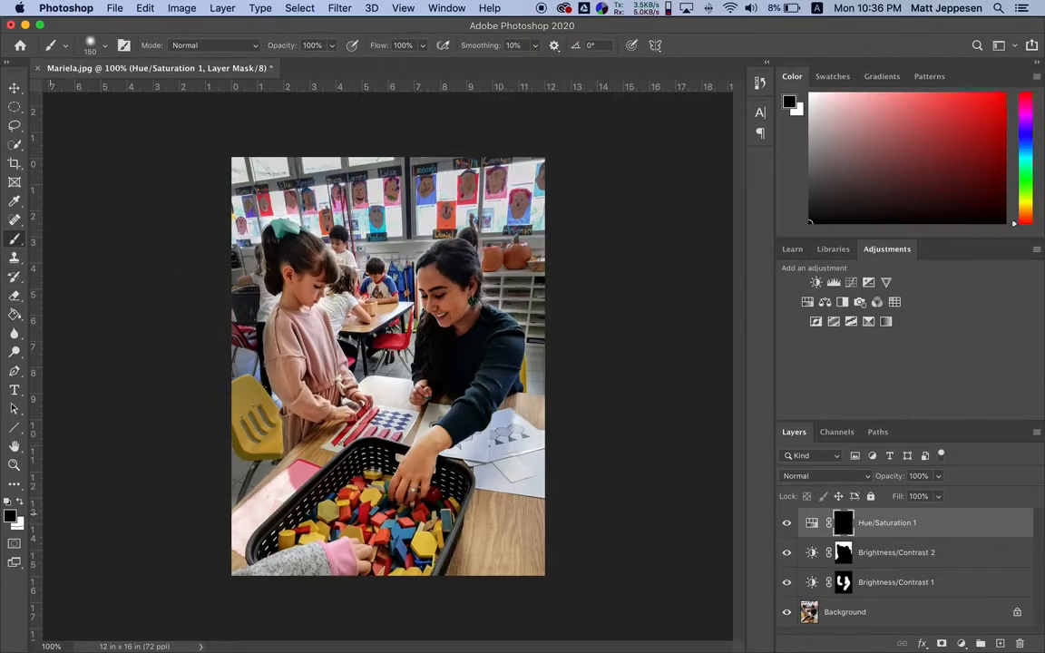
click(19, 502)
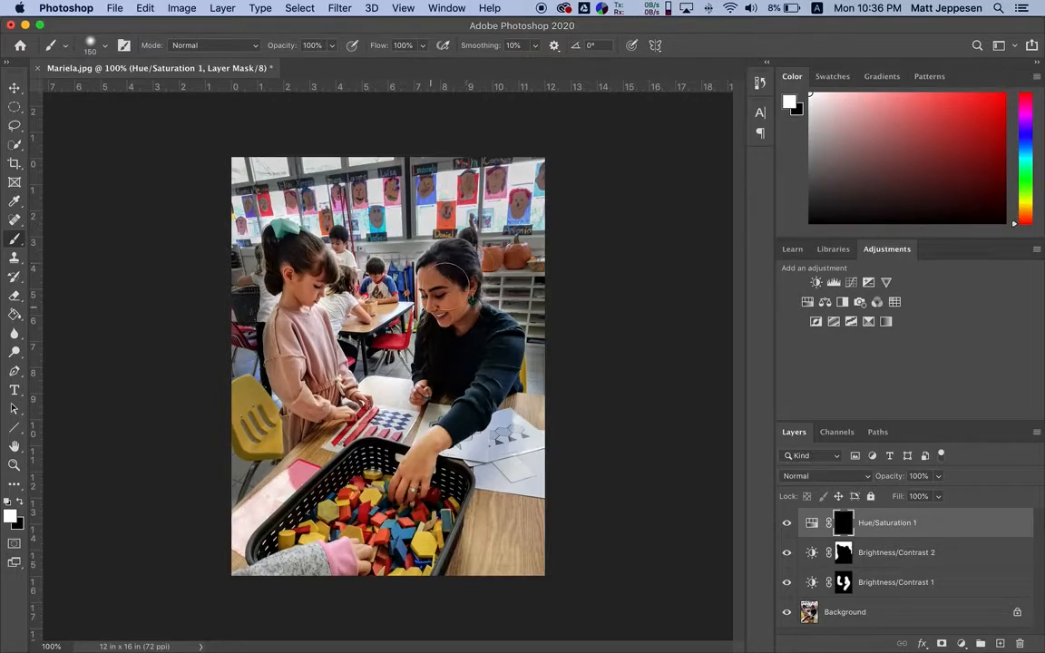
mouse_move(422, 272)
mouse_down()
mouse_move(454, 311)
mouse_move(455, 290)
mouse_move(446, 300)
mouse_move(460, 286)
mouse_move(461, 328)
mouse_move(451, 281)
mouse_move(419, 288)
mouse_up()
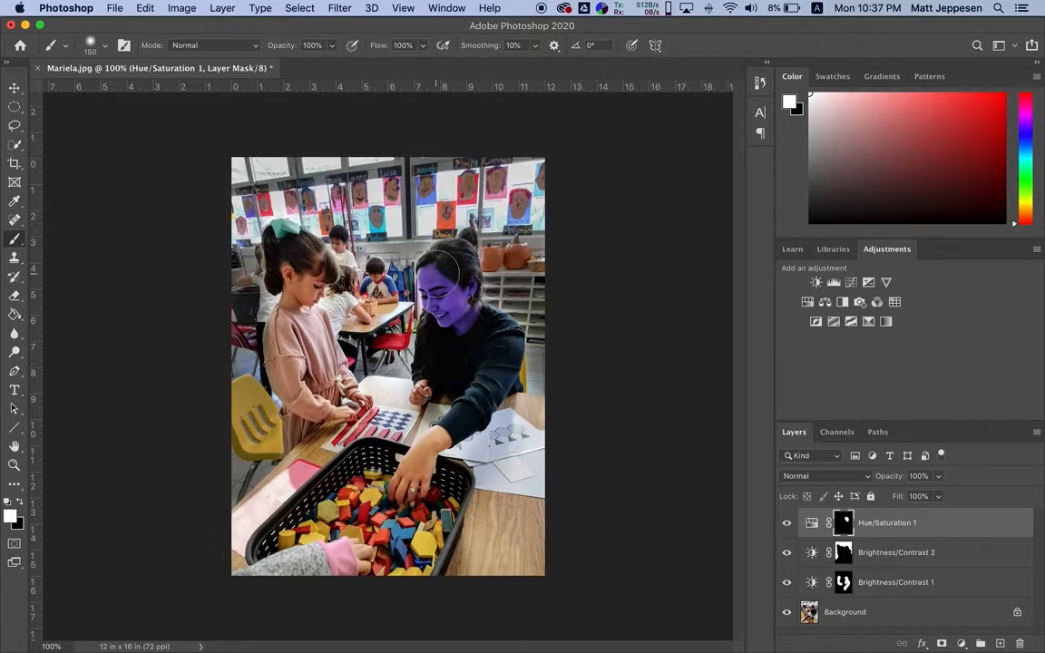
scroll(417, 258, up, 6)
scroll(461, 286, up, 4)
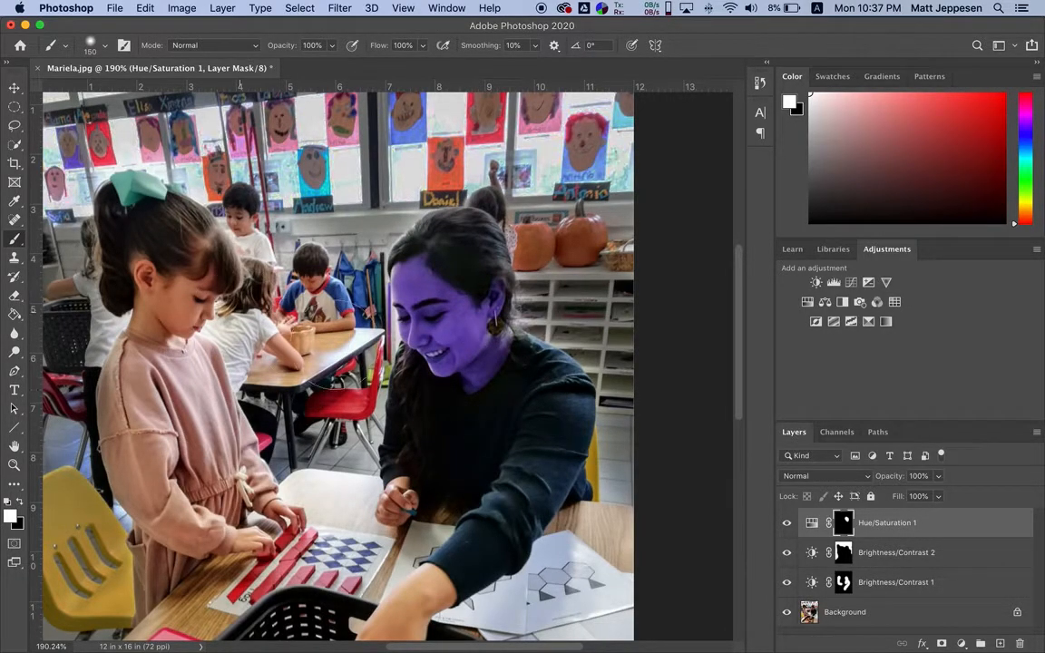
scroll(466, 478, down, 5)
scroll(466, 478, left, 2)
mouse_move(502, 444)
mouse_down()
mouse_move(403, 530)
mouse_move(385, 526)
mouse_move(432, 550)
mouse_up()
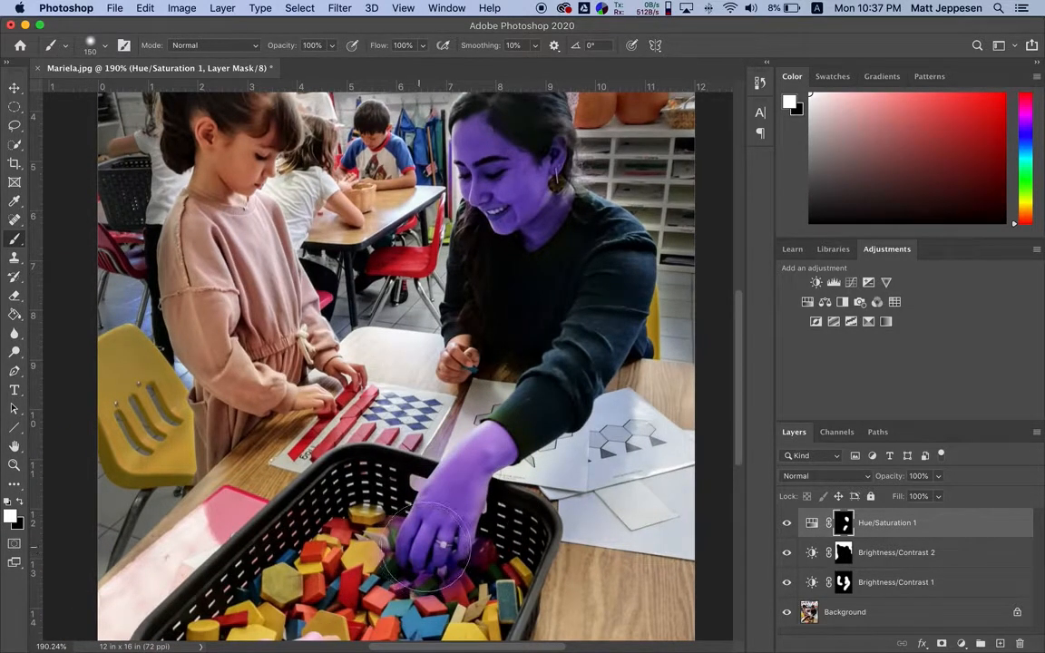
Delete the Hue/Saturation layer and both Brightness/Contrast layers, keeping only the Background layer
scroll(544, 536, up, 3)
scroll(543, 535, left, 1)
scroll(543, 536, down, 2)
scroll(543, 524, down, 3)
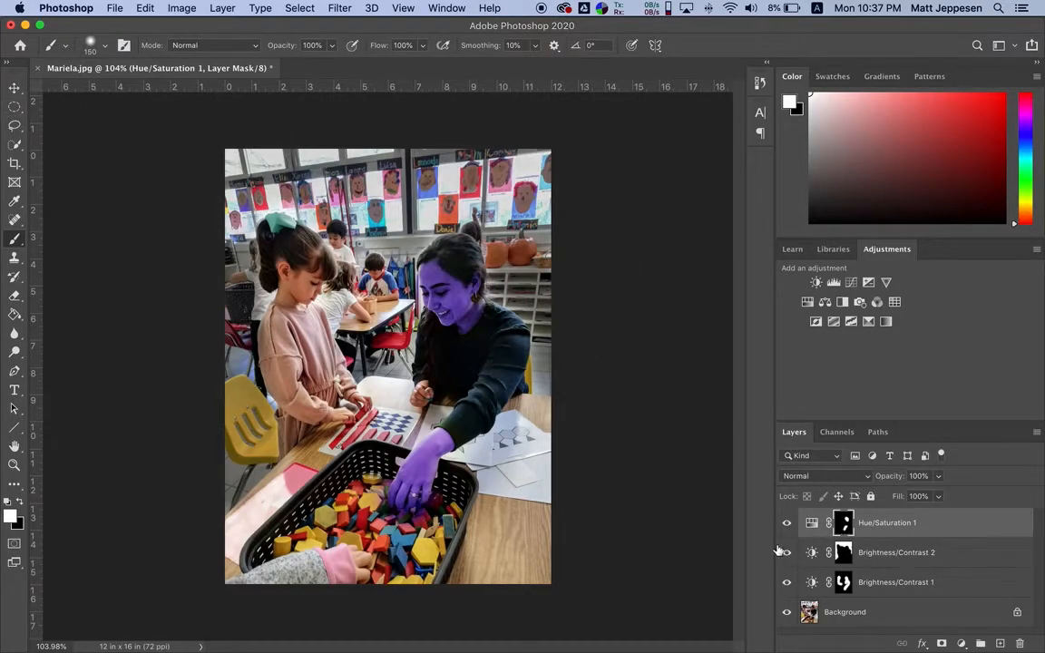
shift+click(941, 591)
click(1020, 644)
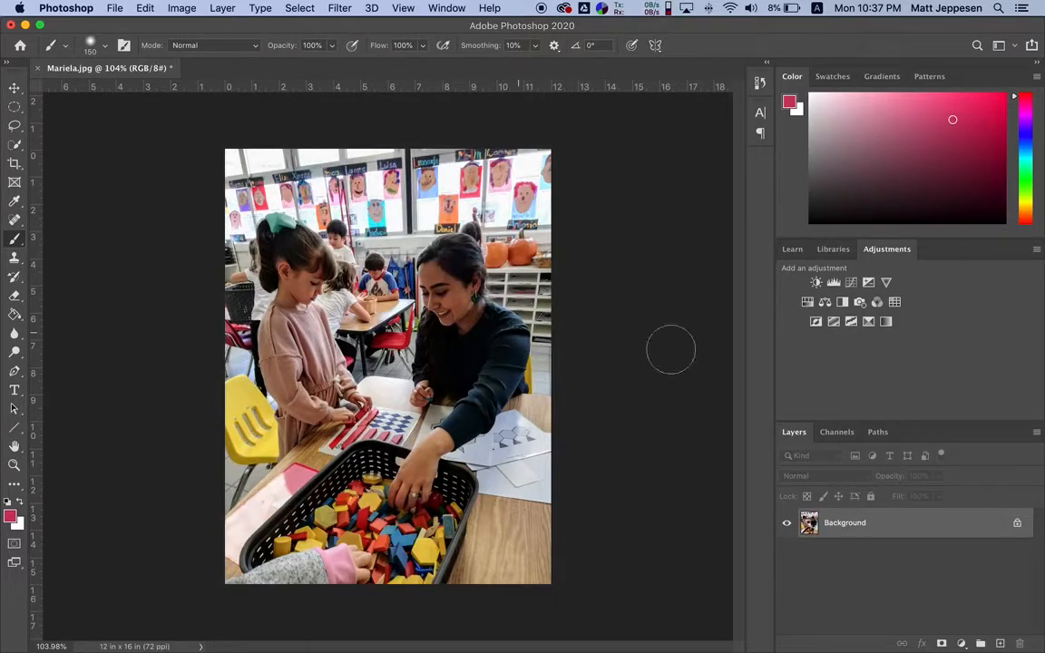
Select the girl, the woman and the table with the Quick Selection tool, refining the selection edges at brush size 70
key(w)
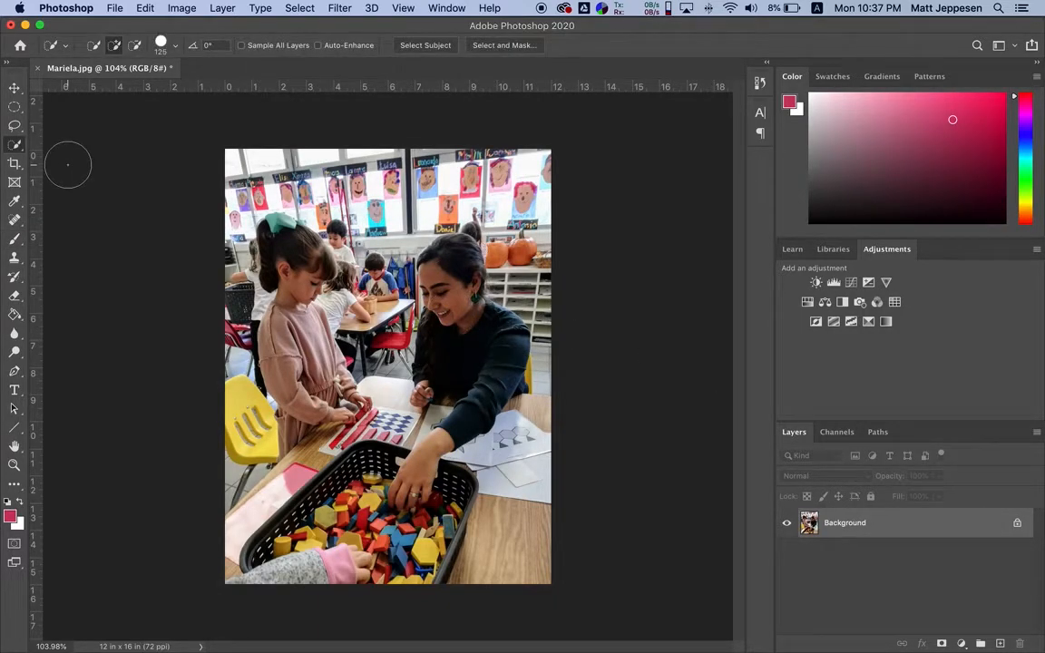
key(bracketleft)
key(bracketleft)
key(bracketleft)
key(bracketleft)
click(294, 258)
mouse_move(305, 327)
mouse_down()
mouse_move(272, 354)
mouse_move(277, 377)
mouse_move(399, 400)
mouse_move(447, 343)
mouse_move(405, 277)
mouse_move(495, 395)
mouse_move(469, 499)
mouse_move(367, 508)
mouse_move(295, 564)
mouse_move(215, 562)
mouse_move(253, 518)
mouse_move(256, 429)
mouse_move(284, 416)
mouse_up()
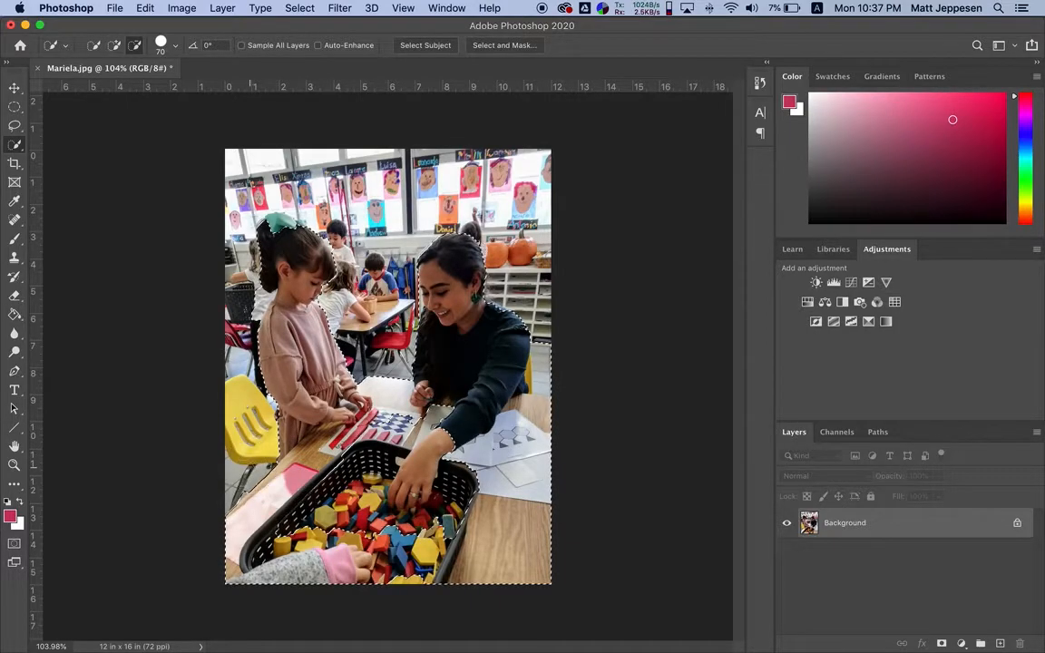
drag(564, 352, 552, 375)
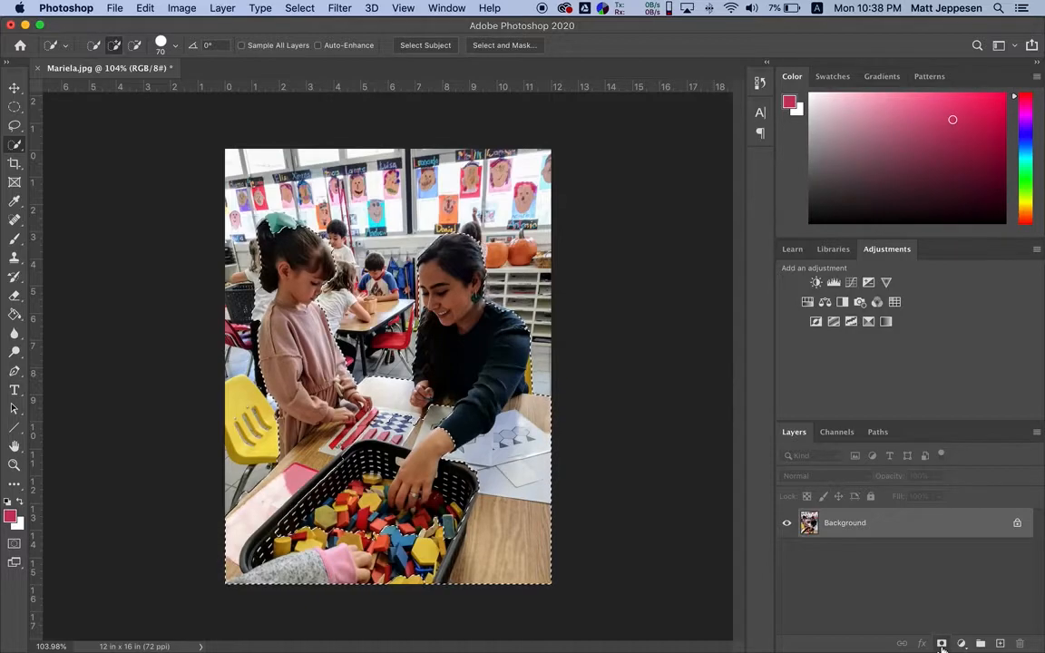
Turn the selection into a layer mask on the photo layer, and view the mask on its own
click(941, 643)
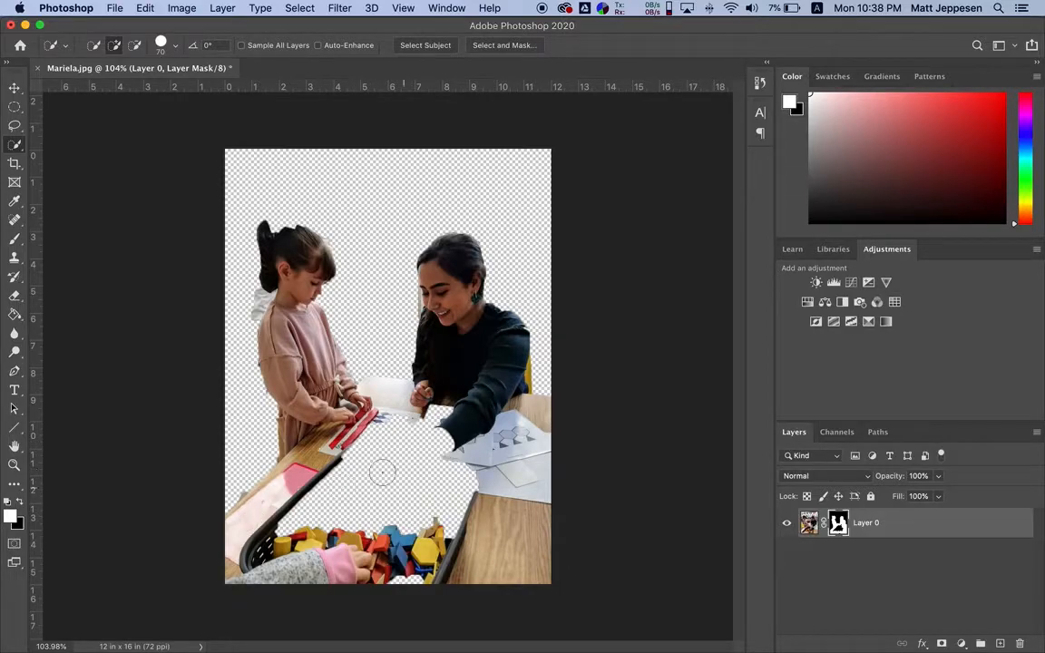
alt+click(838, 528)
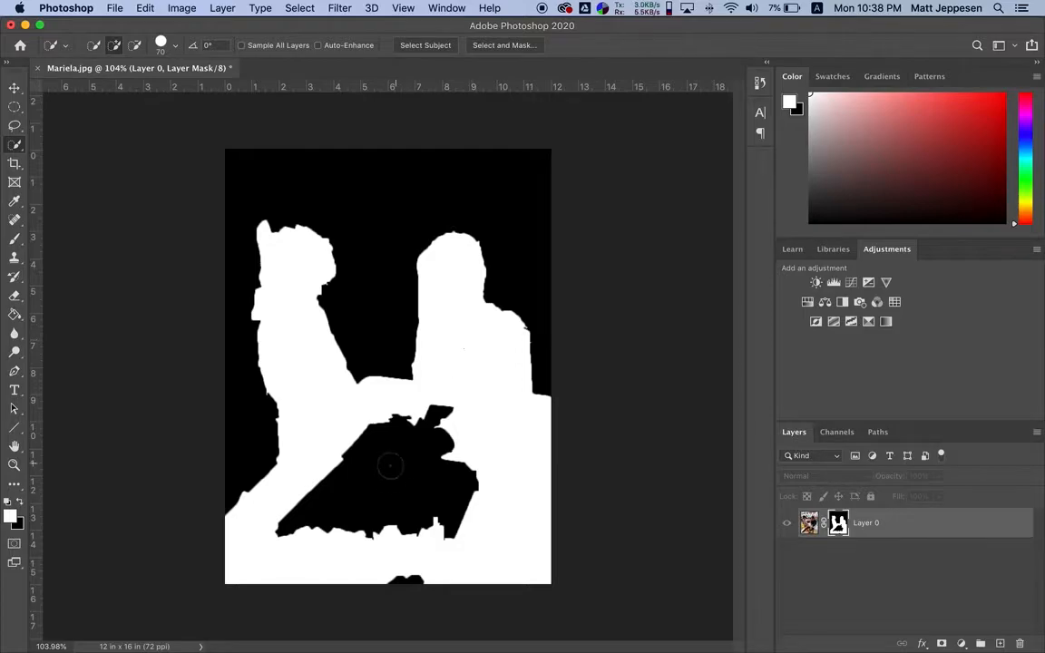
Return to the photo view and brush white onto the mask over the block basket and the woman's hand at brush size 150
alt+click(839, 524)
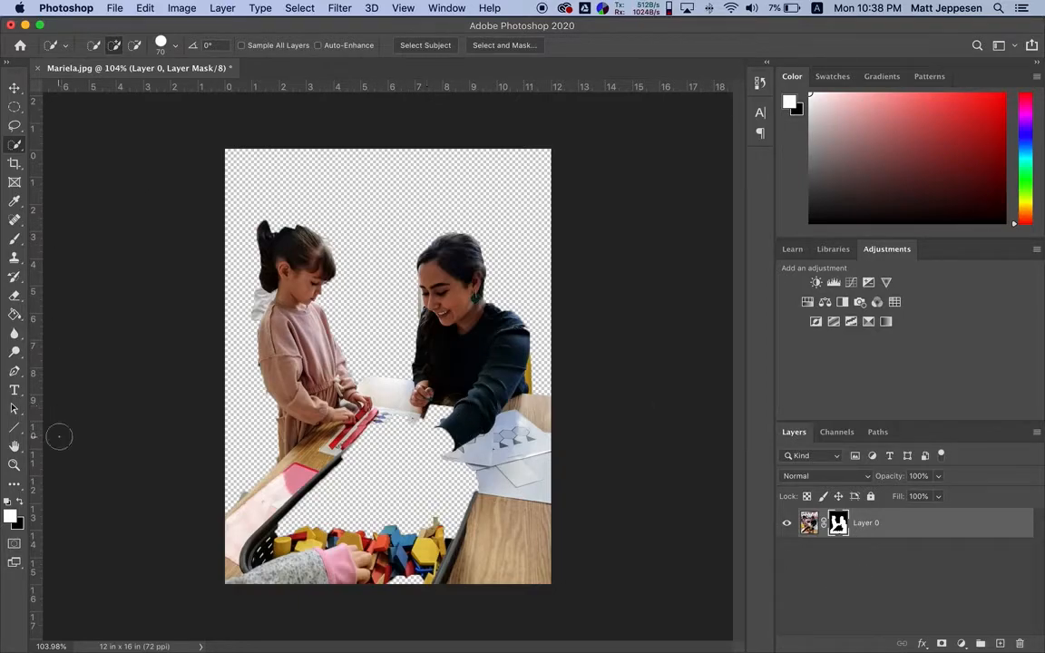
click(15, 239)
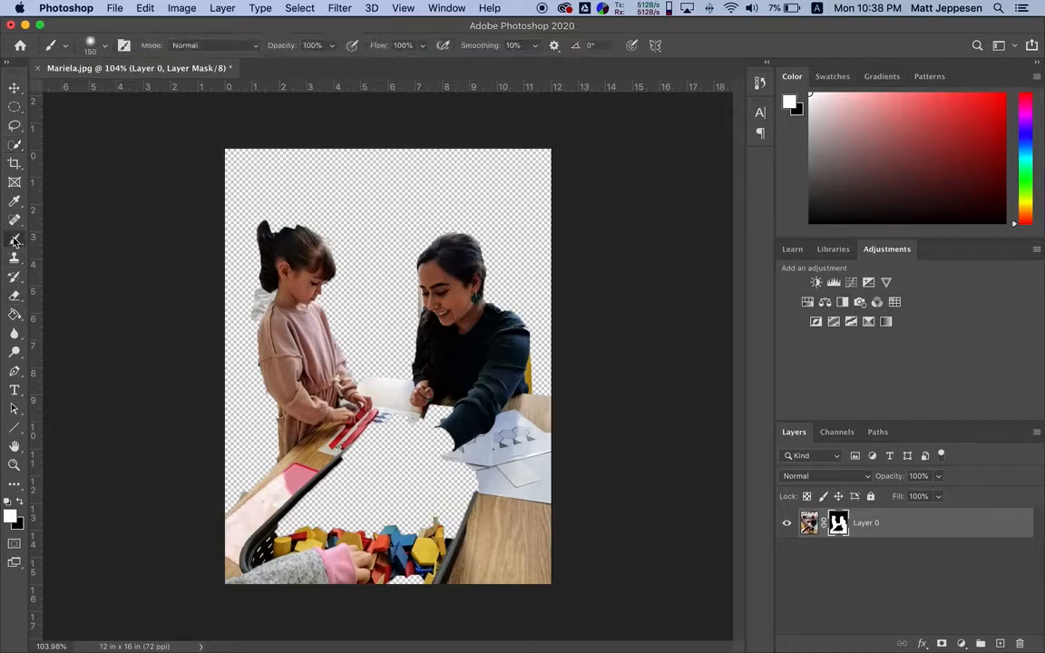
click(12, 518)
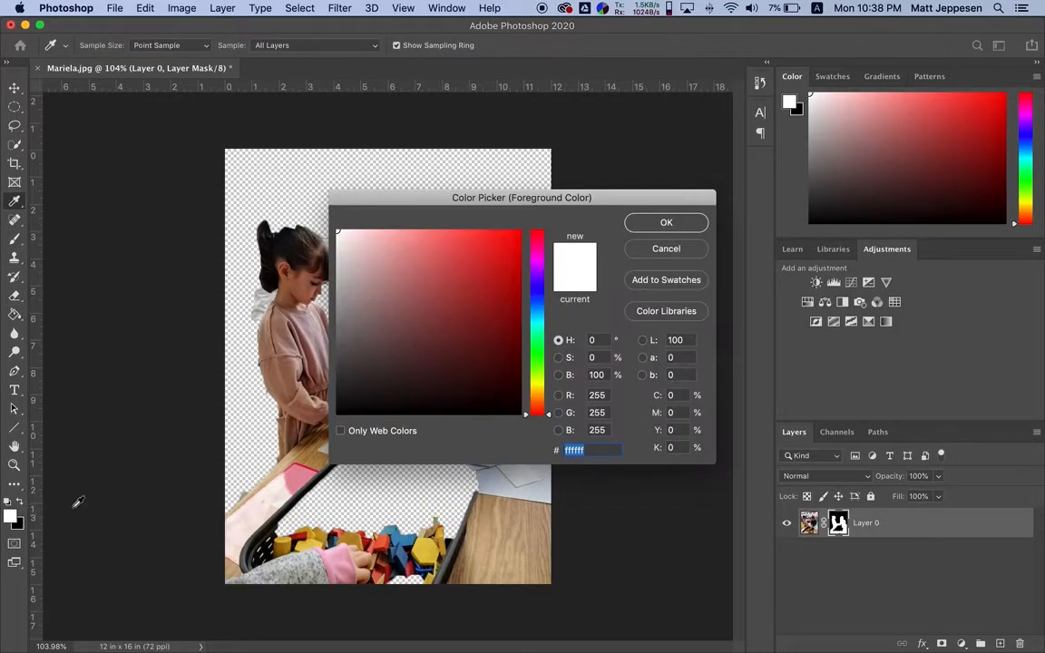
click(666, 222)
mouse_move(323, 435)
mouse_down()
mouse_move(373, 428)
mouse_move(367, 512)
mouse_move(424, 442)
mouse_move(380, 404)
mouse_move(406, 380)
mouse_move(419, 448)
mouse_move(394, 415)
mouse_move(263, 481)
mouse_move(343, 451)
mouse_move(352, 517)
mouse_up()
At brush size 45, brush black on the mask over the leftover background behind the girl's neck, and white over her hair bow
key(x)
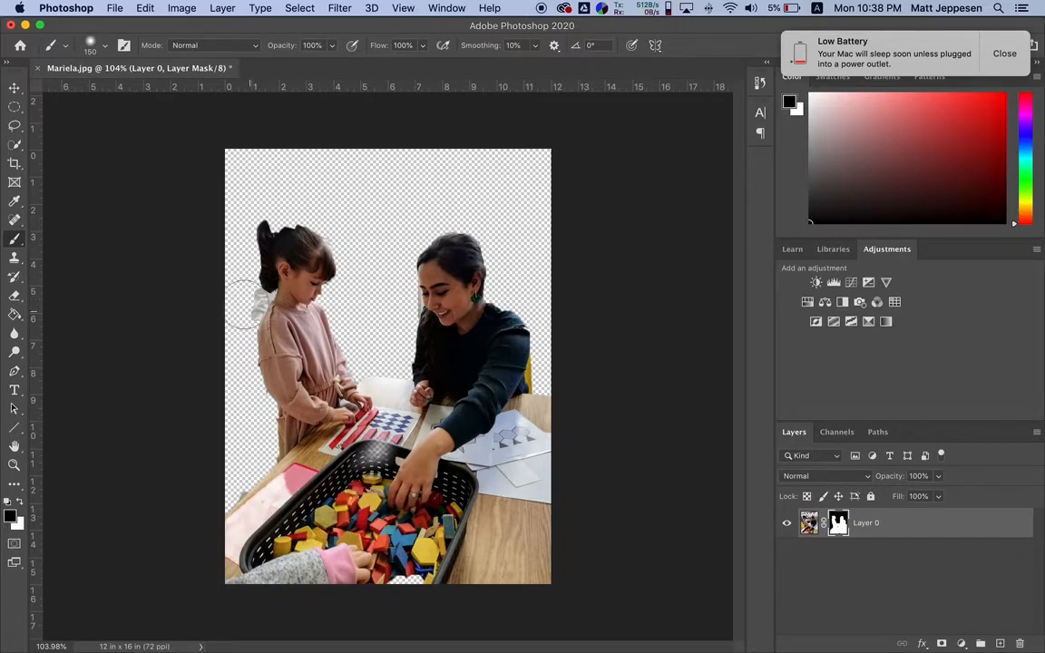
key(bracketleft)
key(bracketleft)
key(bracketleft)
key(bracketleft)
key(bracketleft)
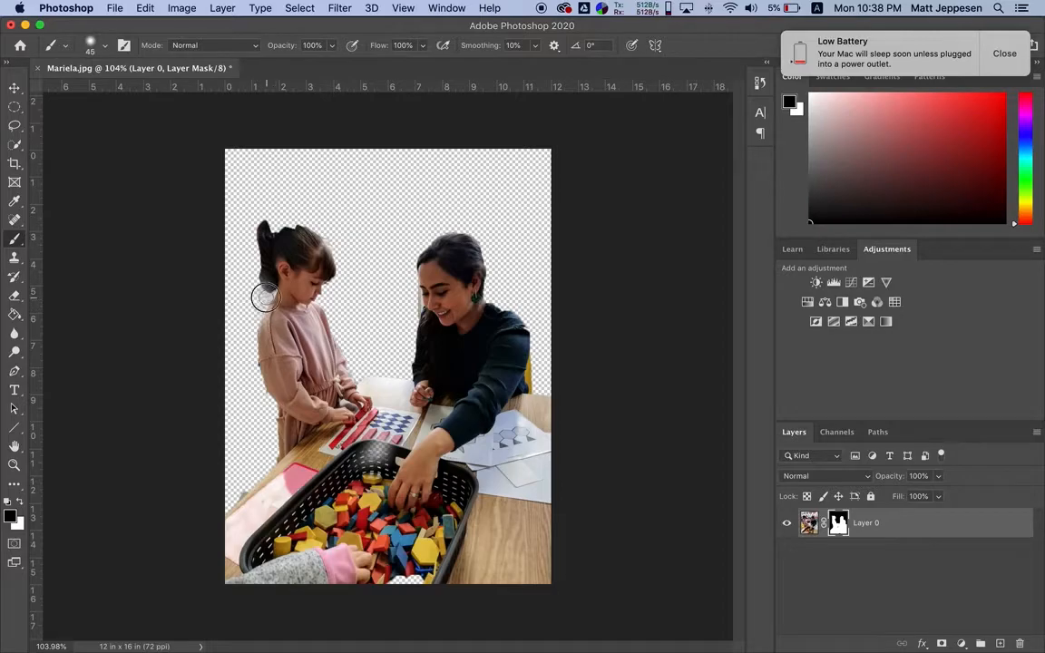
key(x)
mouse_move(287, 214)
mouse_down()
mouse_move(277, 234)
mouse_move(289, 226)
mouse_move(269, 237)
mouse_move(283, 206)
mouse_move(285, 215)
mouse_move(263, 192)
mouse_move(307, 209)
mouse_move(306, 221)
mouse_move(275, 203)
mouse_move(262, 212)
mouse_move(307, 196)
mouse_move(302, 212)
mouse_move(329, 236)
mouse_move(317, 225)
mouse_up()
Brush black on the mask over the woman's face and chest at brush size 45, and dismiss the battery notification
key(x)
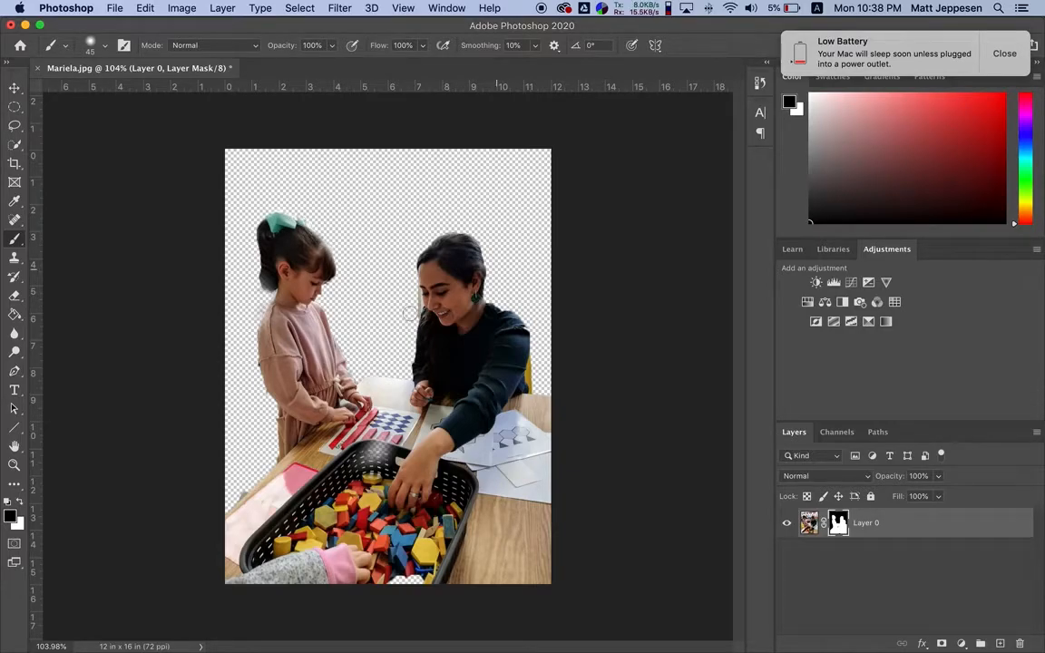
key(x)
key(x)
mouse_move(433, 288)
mouse_down()
mouse_move(453, 297)
mouse_move(447, 291)
mouse_move(462, 375)
mouse_up()
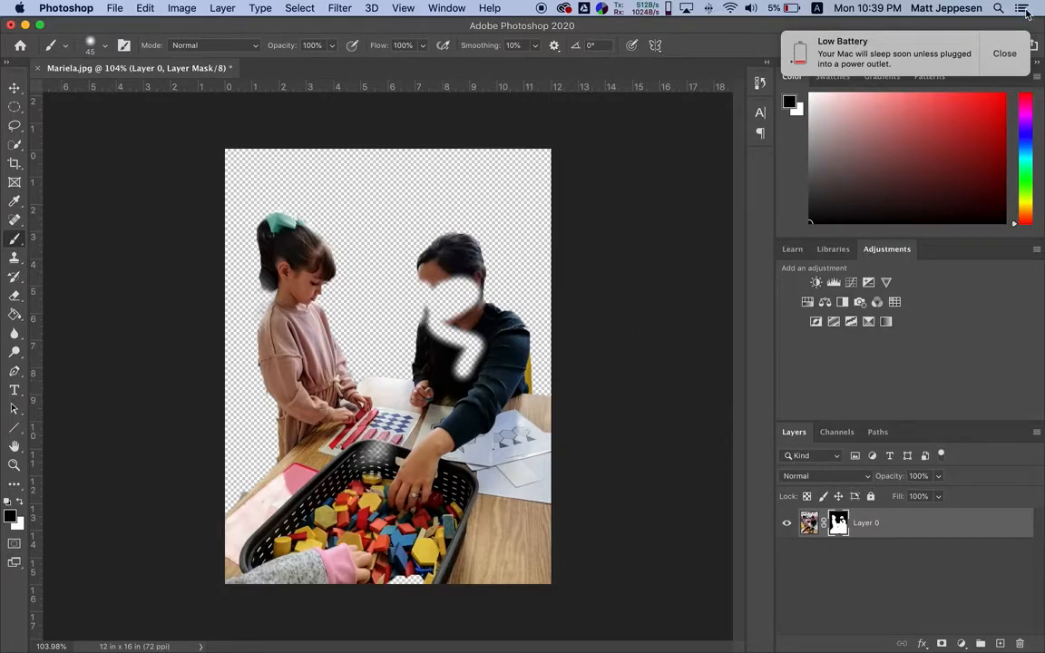
click(1003, 53)
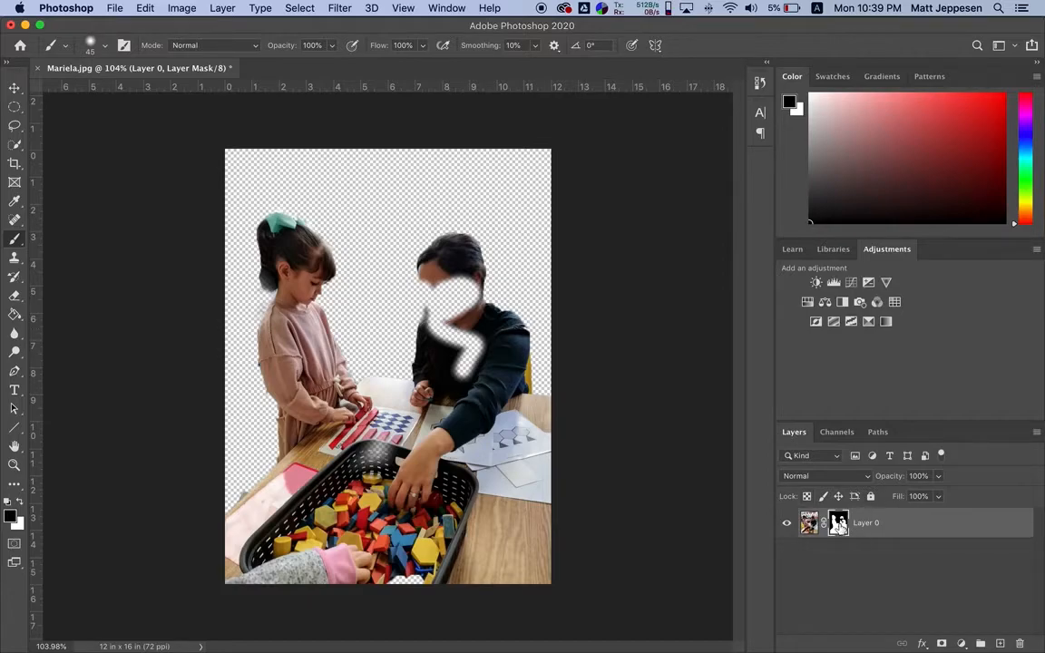
Select the photo layer's image instead of its mask, disable the layer mask and enable it again
click(810, 524)
super+click(810, 525)
key(super+0)
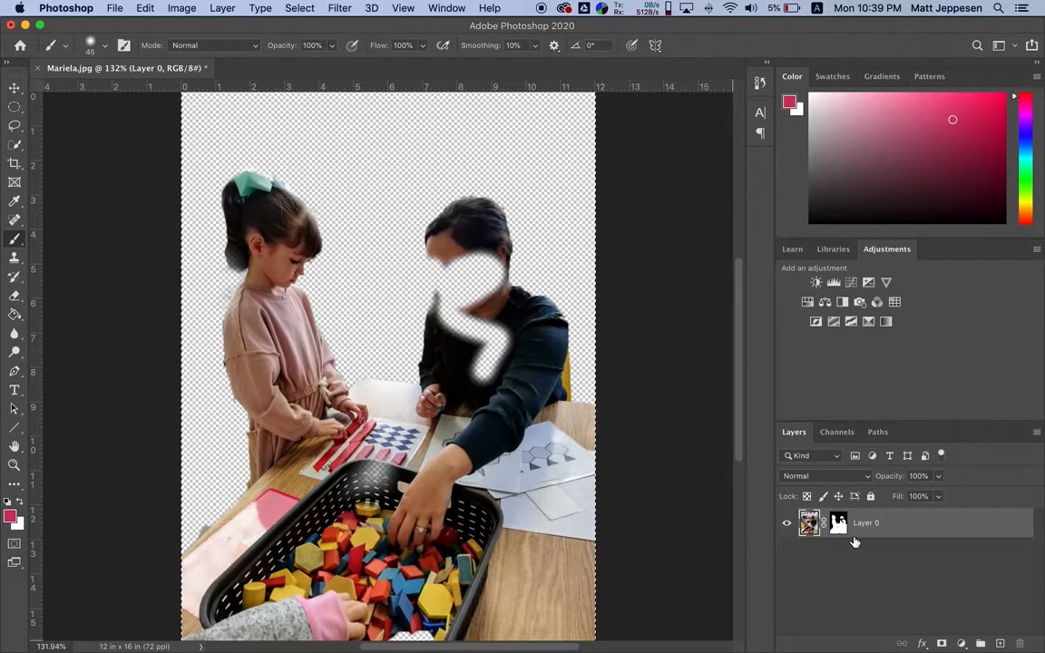
right_click(837, 525)
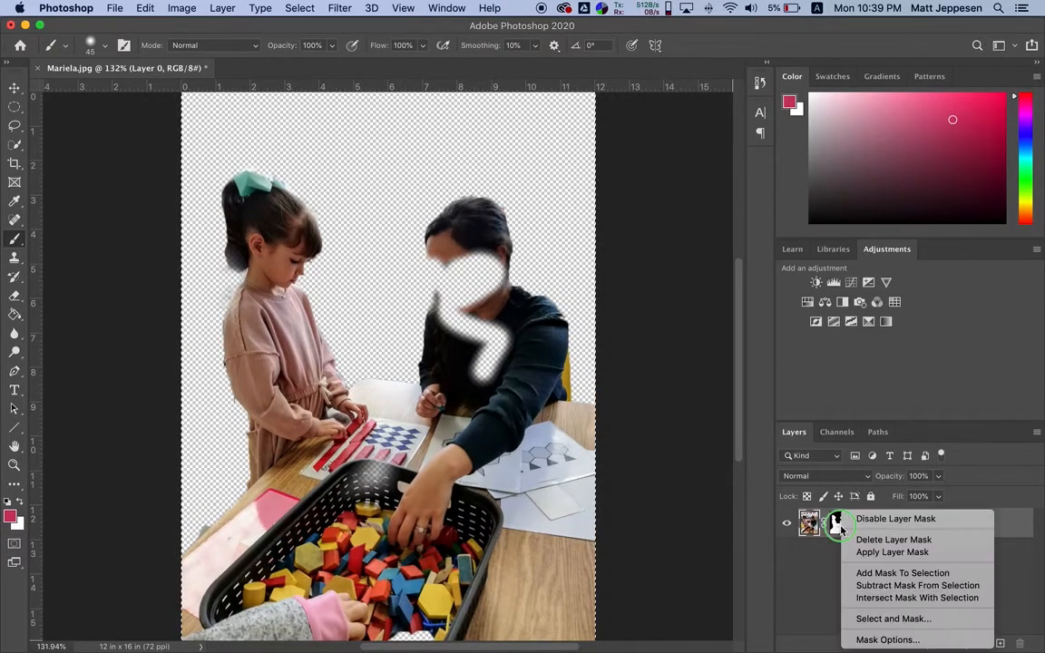
click(853, 519)
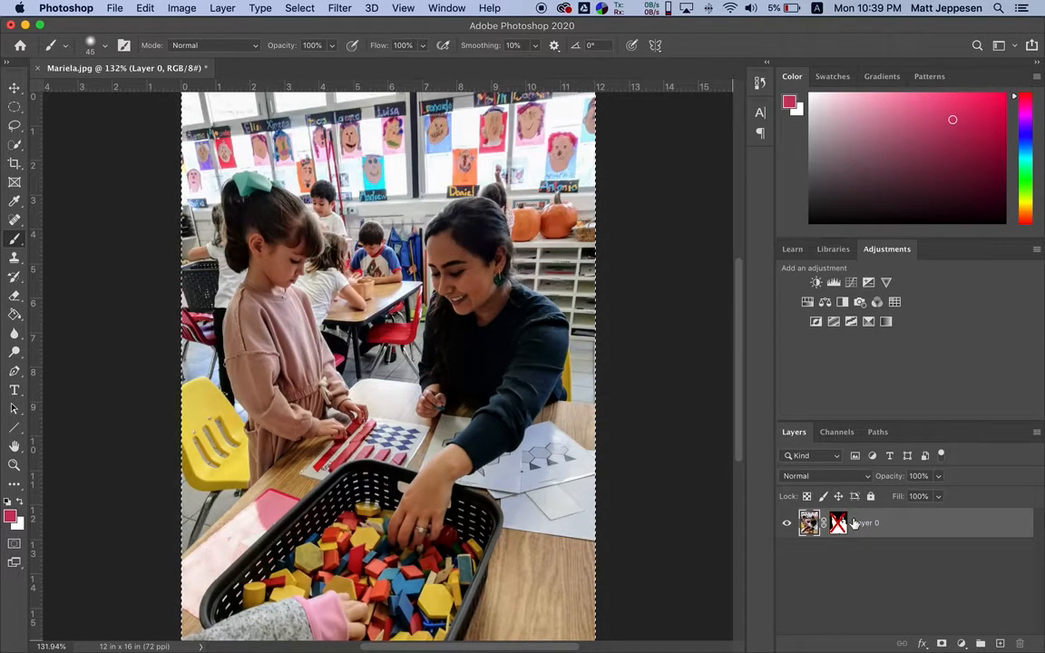
right_click(837, 524)
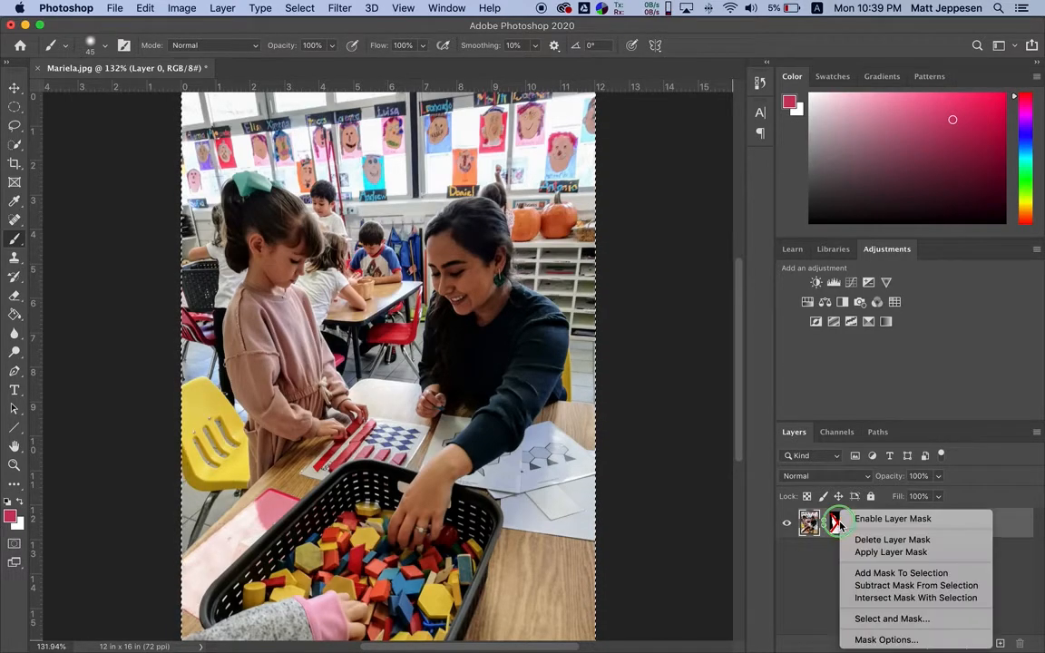
click(857, 518)
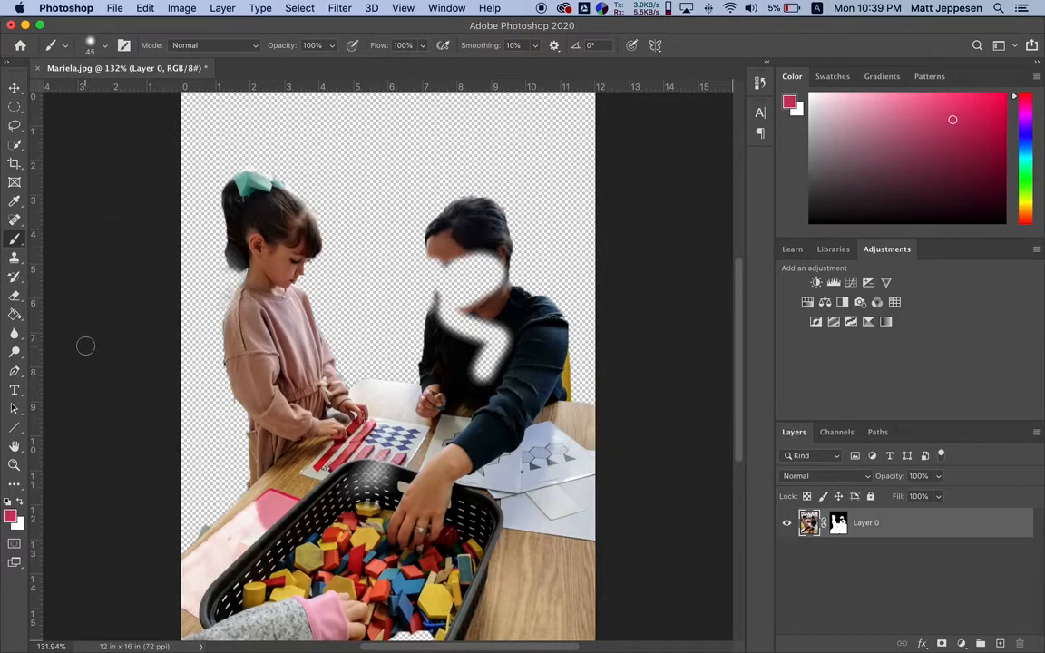
Paint white directly on the photo layer's image over the woman and the basket, and undo the stroke
click(10, 517)
mouse_move(402, 345)
mouse_down()
mouse_move(308, 416)
mouse_move(303, 441)
mouse_up()
click(663, 224)
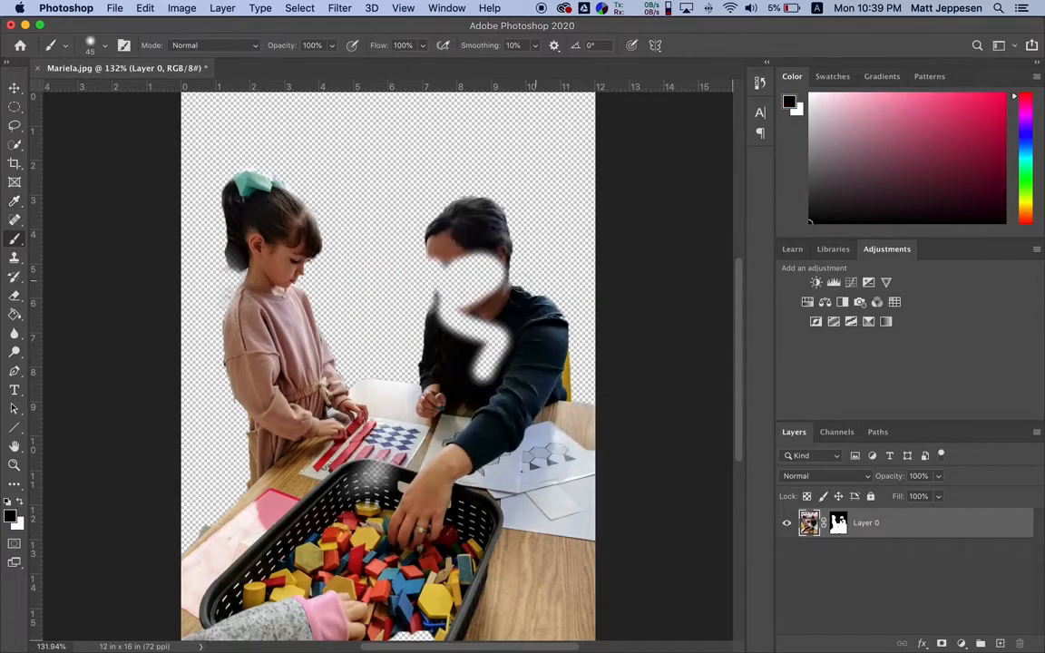
key(x)
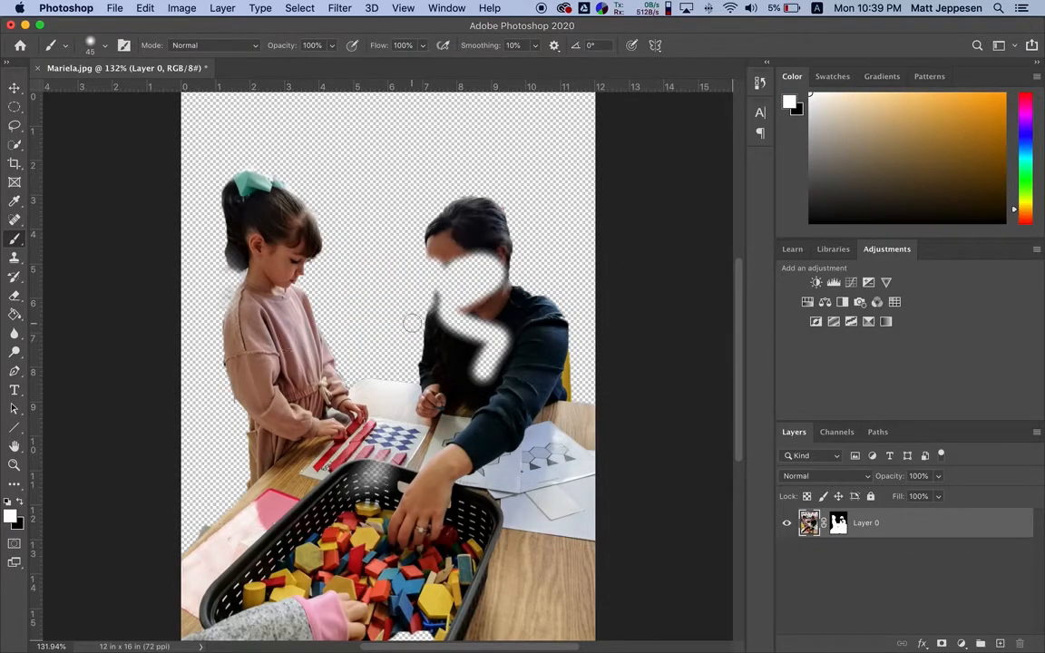
mouse_move(462, 263)
mouse_down()
mouse_move(459, 297)
mouse_move(470, 274)
mouse_move(439, 207)
mouse_move(526, 277)
mouse_move(479, 234)
mouse_move(423, 217)
mouse_move(477, 385)
mouse_move(502, 349)
mouse_move(467, 483)
mouse_move(353, 594)
mouse_move(386, 533)
mouse_move(276, 556)
mouse_move(315, 517)
mouse_move(477, 497)
mouse_move(508, 519)
mouse_move(475, 510)
mouse_move(522, 512)
mouse_move(527, 556)
mouse_up()
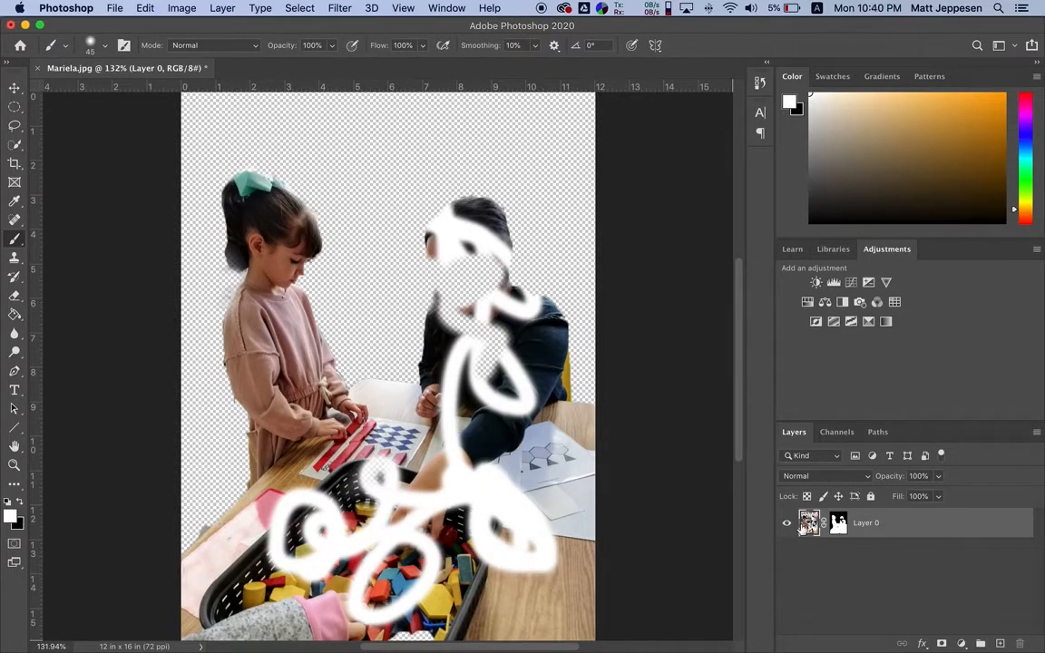
key(super+z)
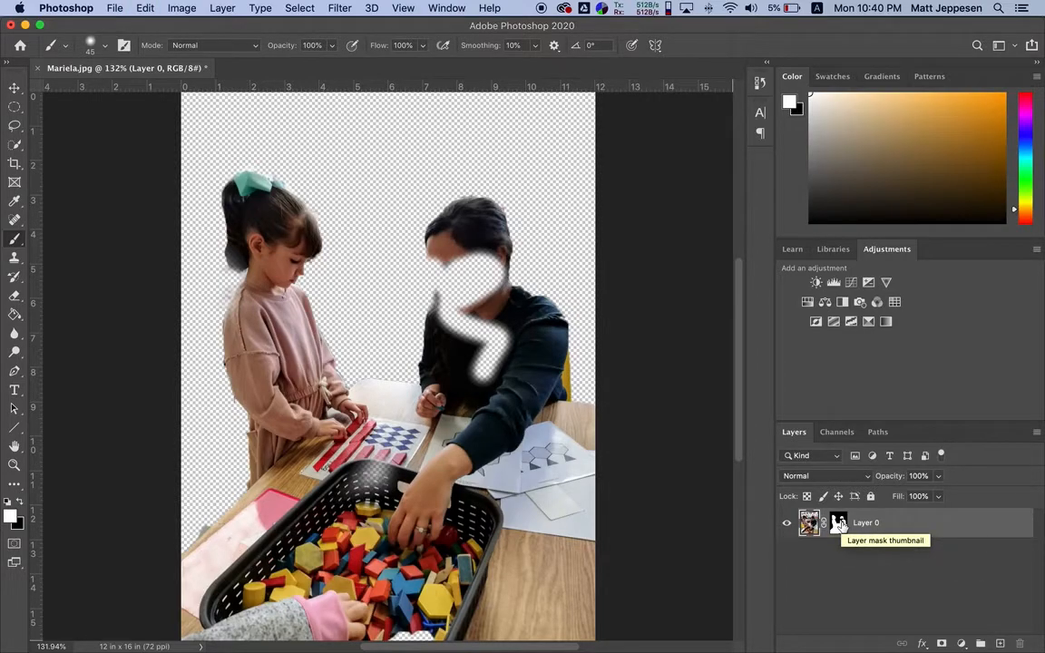
Select the layer mask and brush white over the woman's face and chest to restore them, enlarging the brush to 100
click(839, 523)
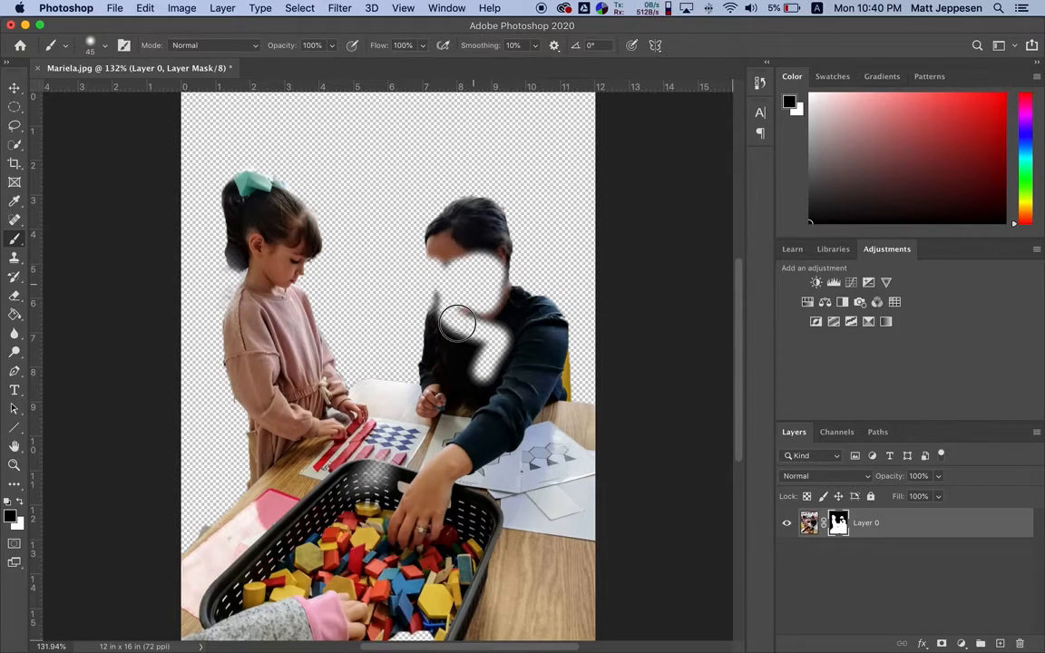
key(x)
mouse_move(486, 307)
mouse_down()
mouse_move(486, 348)
mouse_move(500, 342)
mouse_move(472, 384)
mouse_move(489, 251)
mouse_move(495, 317)
mouse_move(459, 324)
mouse_move(446, 268)
mouse_move(459, 256)
mouse_move(443, 252)
mouse_move(452, 282)
mouse_move(485, 302)
mouse_move(471, 295)
mouse_move(445, 321)
mouse_up()
key(])
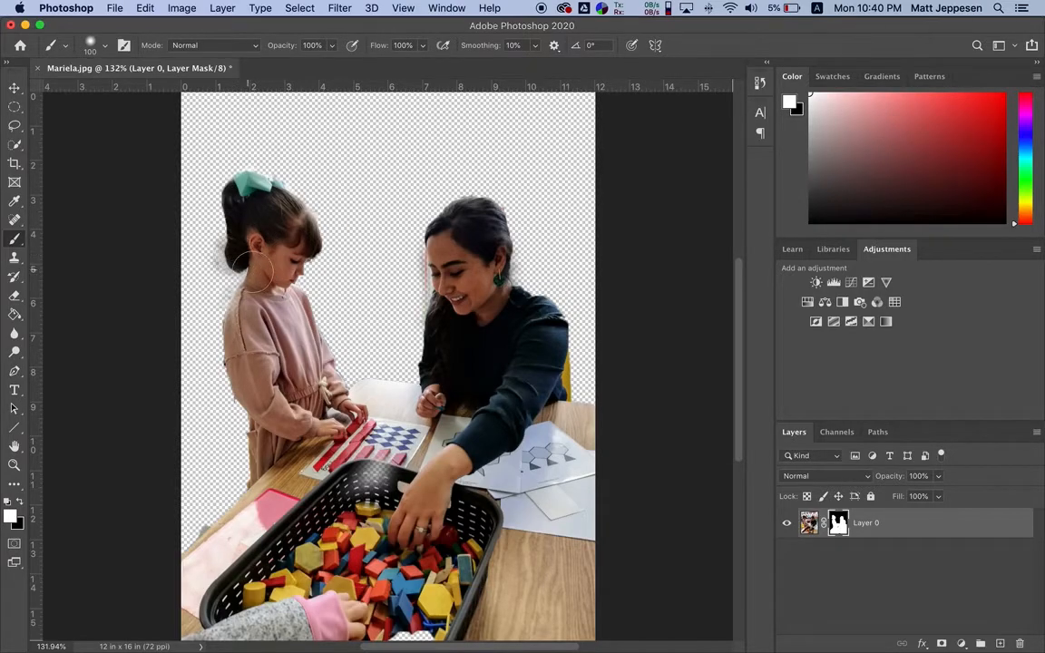
Brush black on the mask behind the girl's hair and neck at brush size 45, and touch up her ponytail with white at size 35
scroll(239, 271, up, 5)
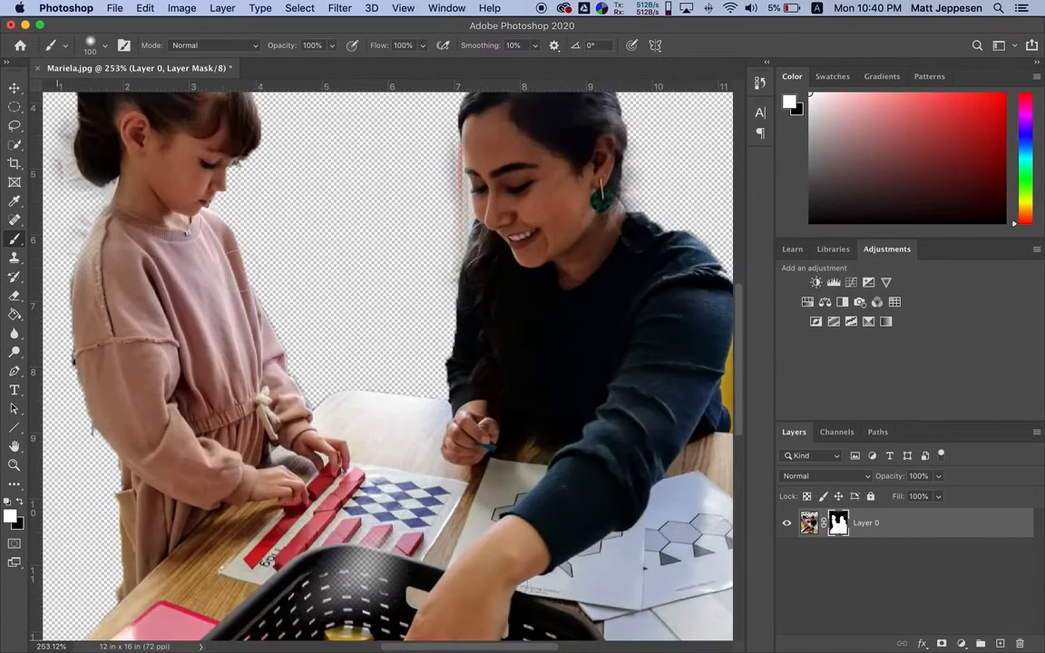
scroll(239, 271, left, 6)
scroll(240, 272, up, 3)
key(x)
drag(273, 268, 300, 263)
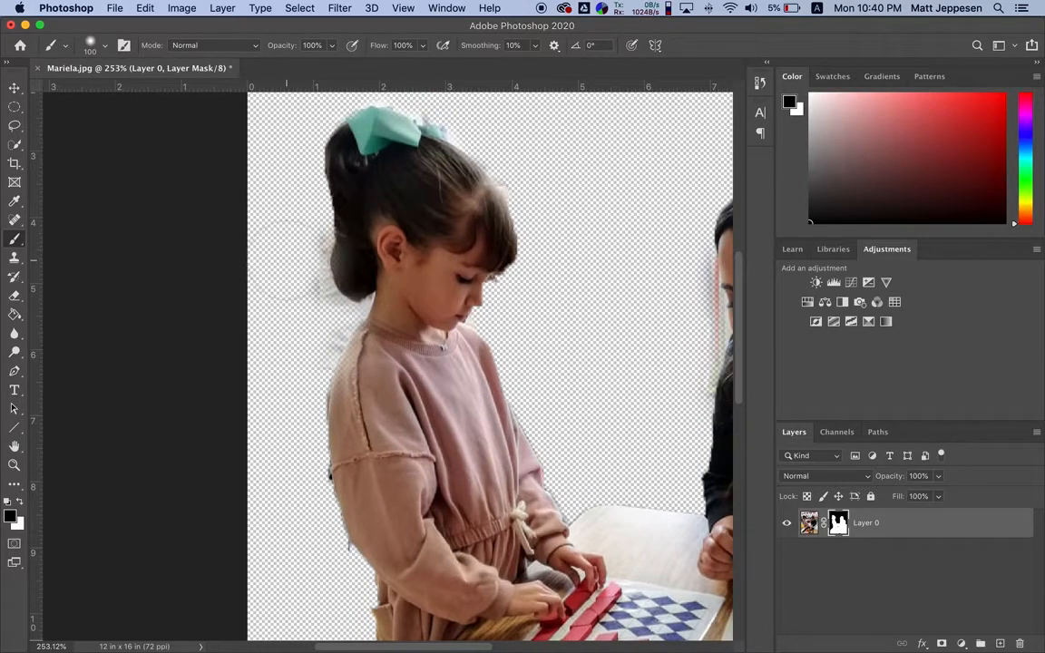
key(bracketleft)
key(bracketleft)
key(bracketleft)
key(bracketleft)
key(bracketleft)
key(bracketleft)
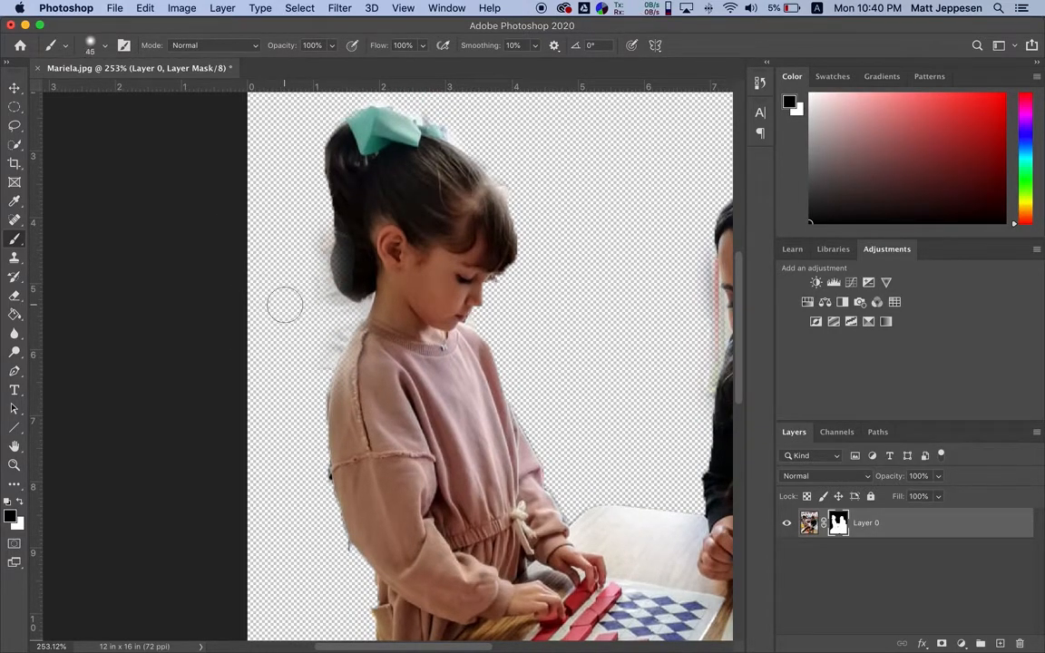
mouse_move(310, 252)
mouse_down()
mouse_move(320, 299)
mouse_move(352, 312)
mouse_move(329, 345)
mouse_up()
mouse_move(342, 254)
mouse_down()
mouse_move(344, 278)
mouse_move(350, 233)
mouse_move(350, 280)
mouse_move(340, 268)
mouse_move(351, 248)
mouse_move(350, 275)
mouse_move(348, 262)
mouse_up()
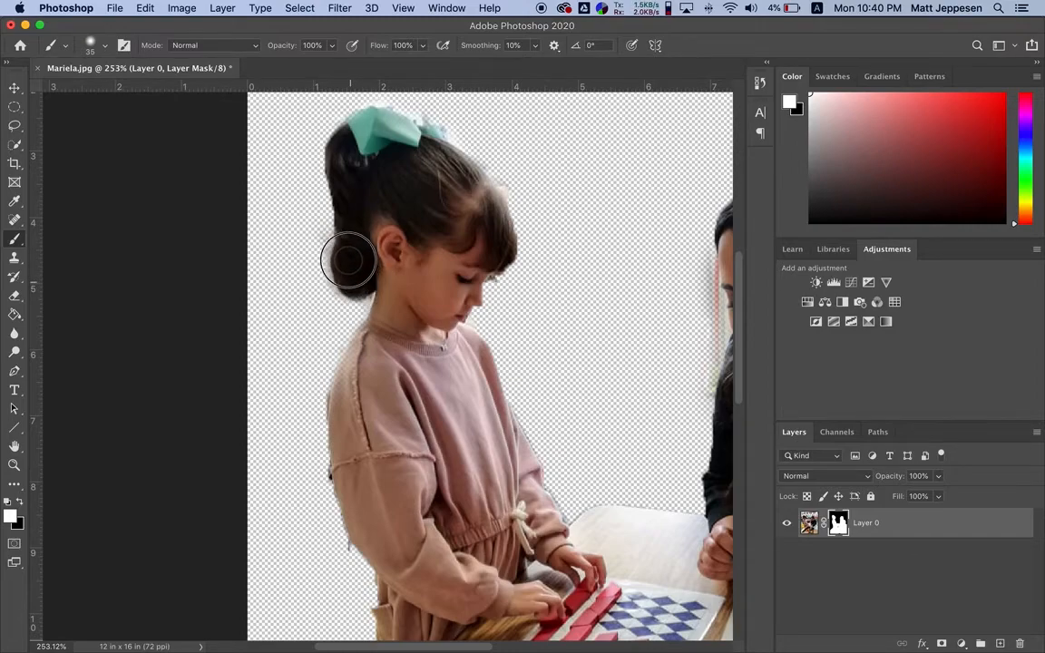
Brush black at size 35 on the mask along the front edge of the woman's face and hair, and white around her earring
scroll(350, 258, right, 10)
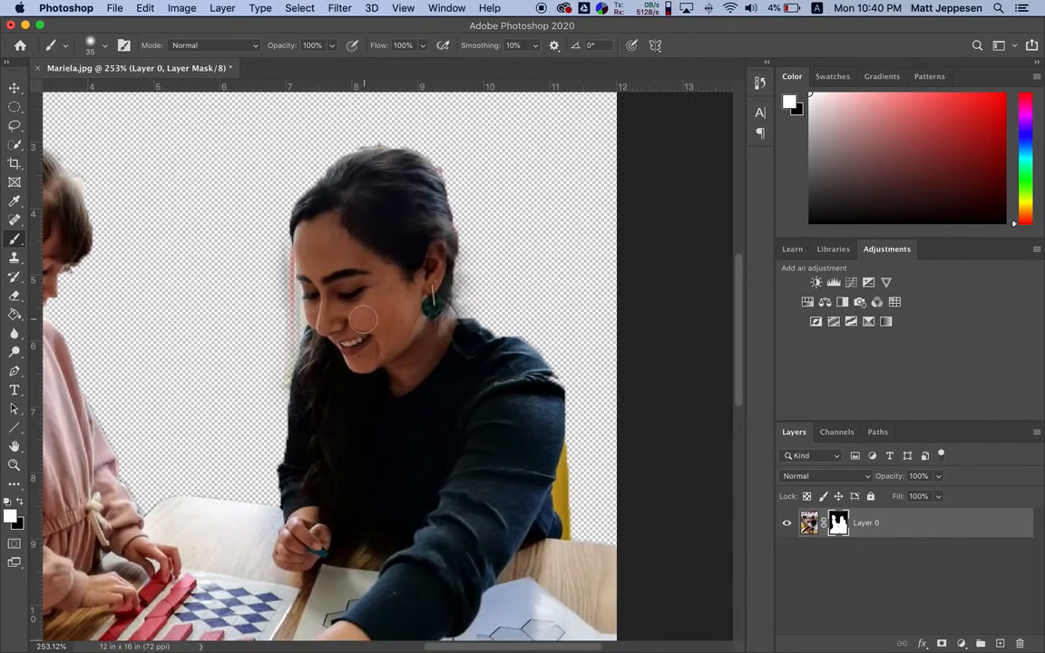
key(x)
mouse_move(275, 253)
mouse_down()
mouse_move(288, 324)
mouse_move(274, 366)
mouse_up()
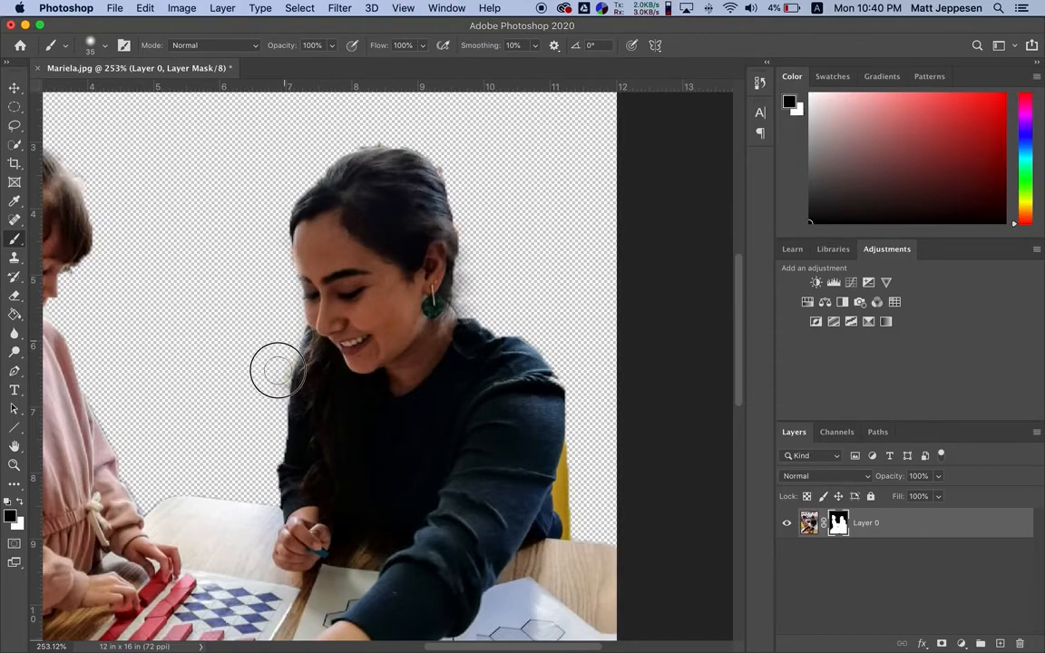
key(x)
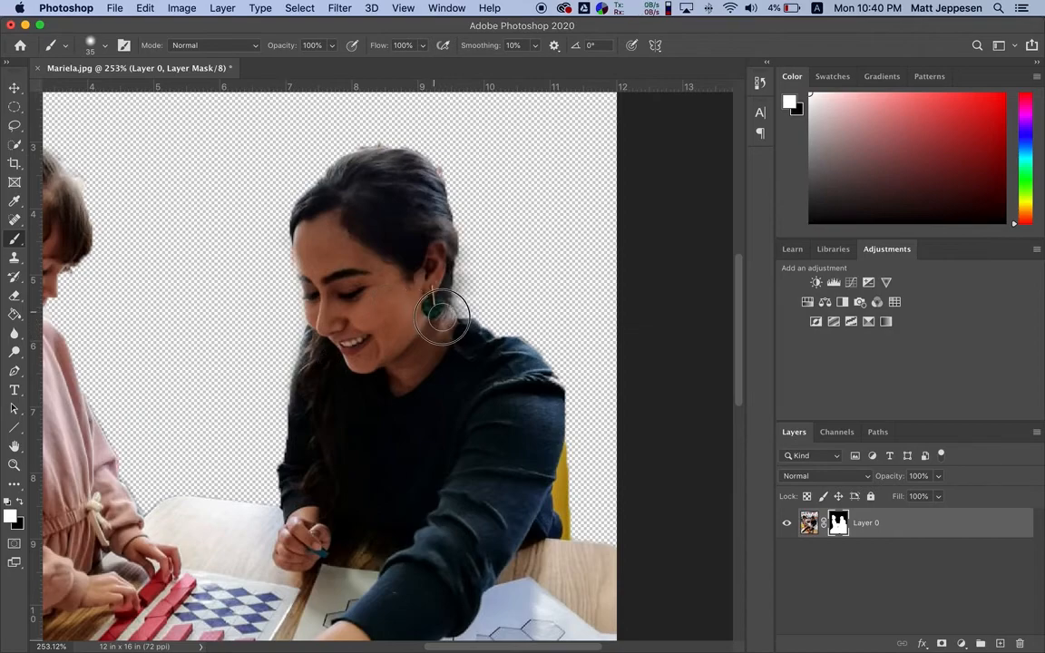
key(x)
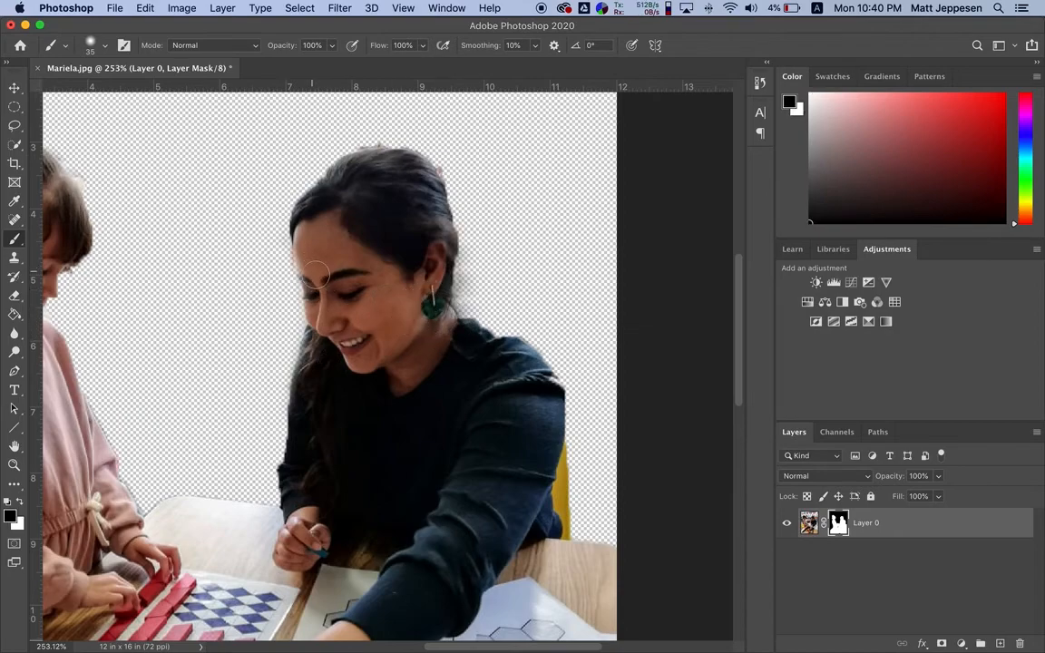
key(x)
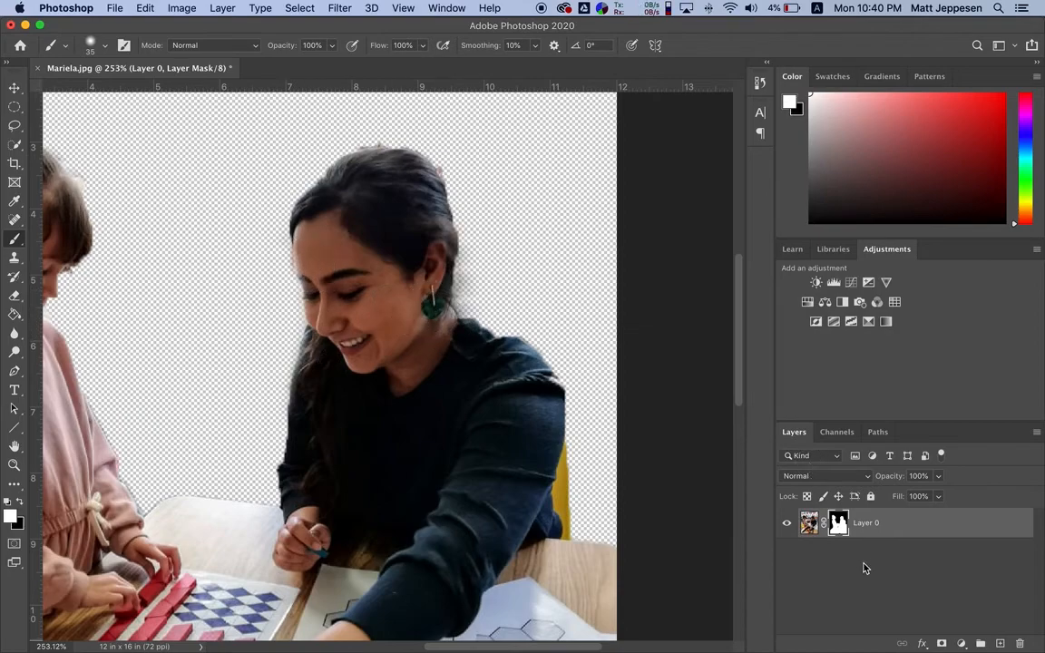
scroll(418, 502, down, 5)
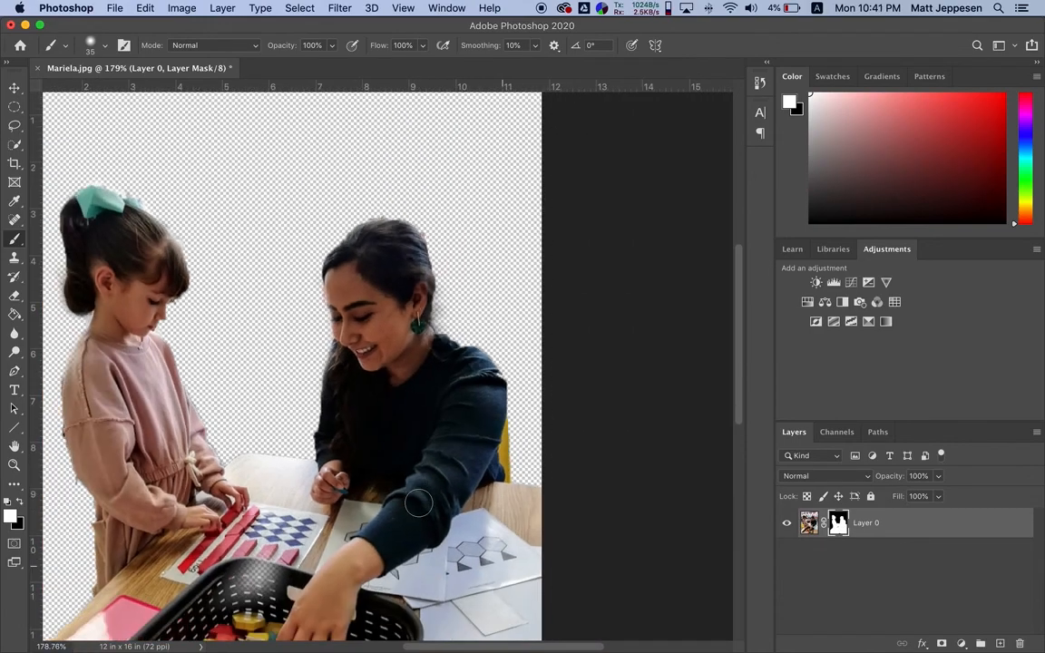